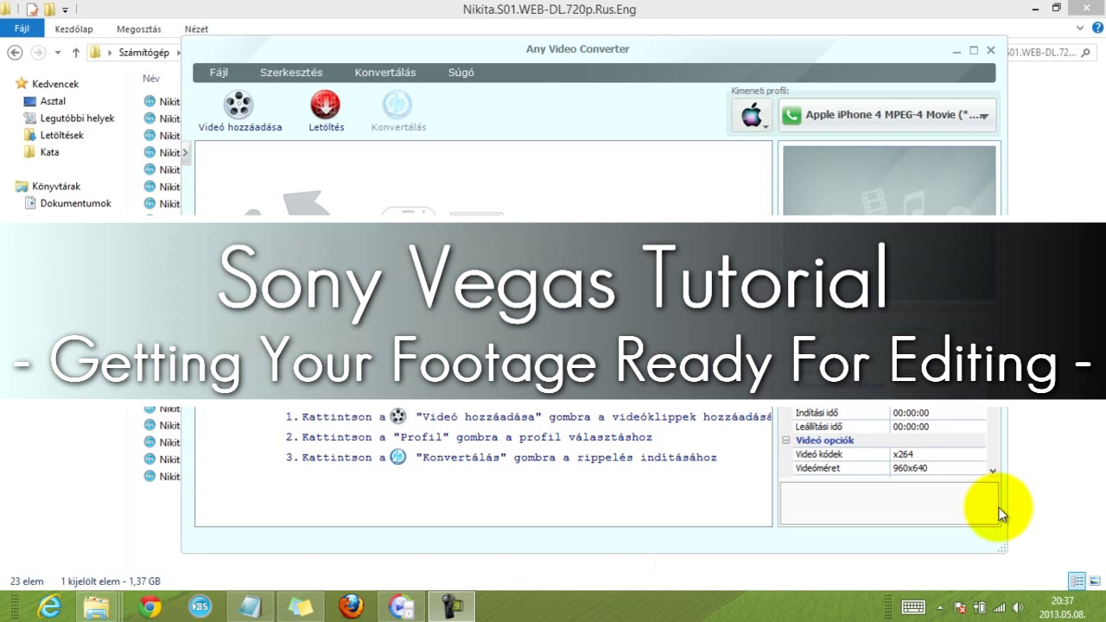
Show the Notepad notes listing four workflow steps, from downloading a show to cutting it in Sony Vegas
{"action": "left_click", "coordinate": [249, 607]}
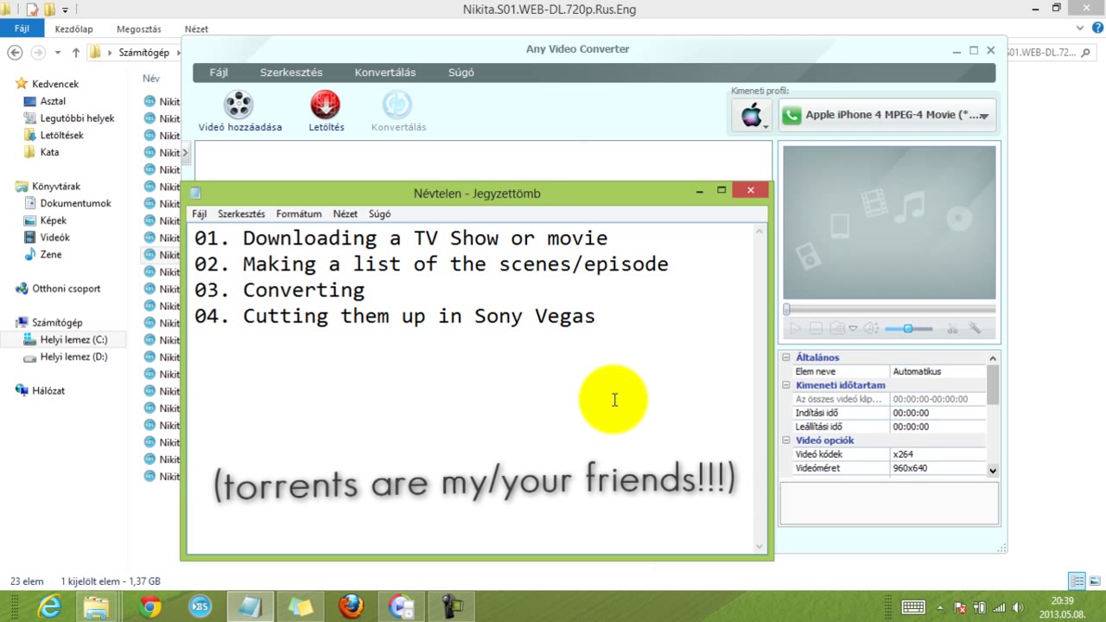
{"action": "left_click", "coordinate": [699, 189]}
Open Nikita S01E01 in BS.Player, pause it at the start, and move the controls beside the video
{"action": "double_click", "coordinate": [317, 101]}
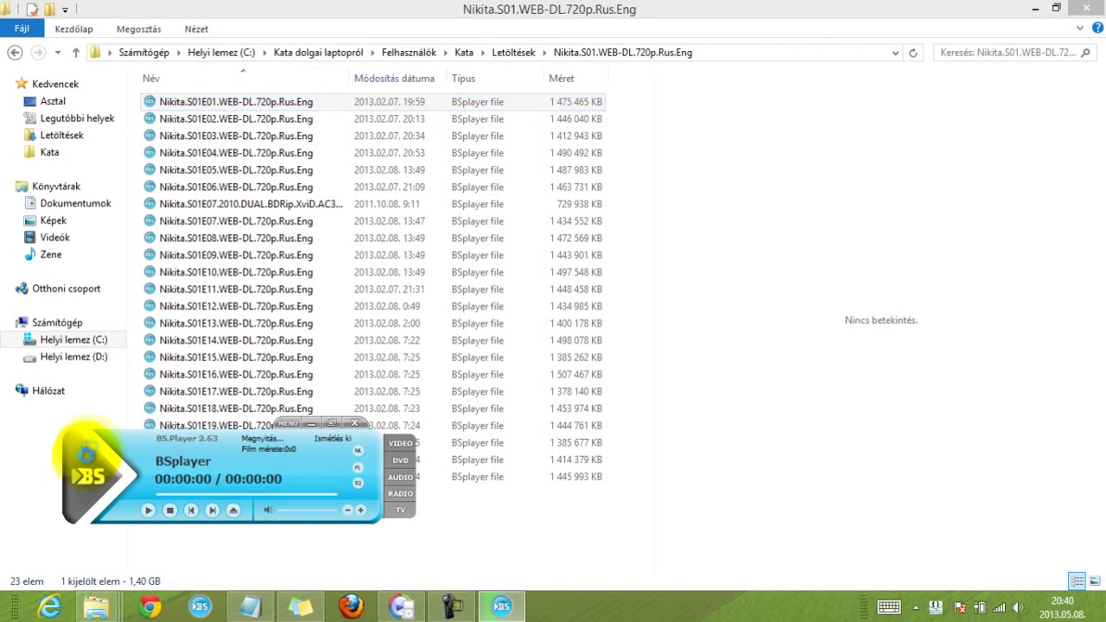
{"action": "left_click", "coordinate": [148, 510]}
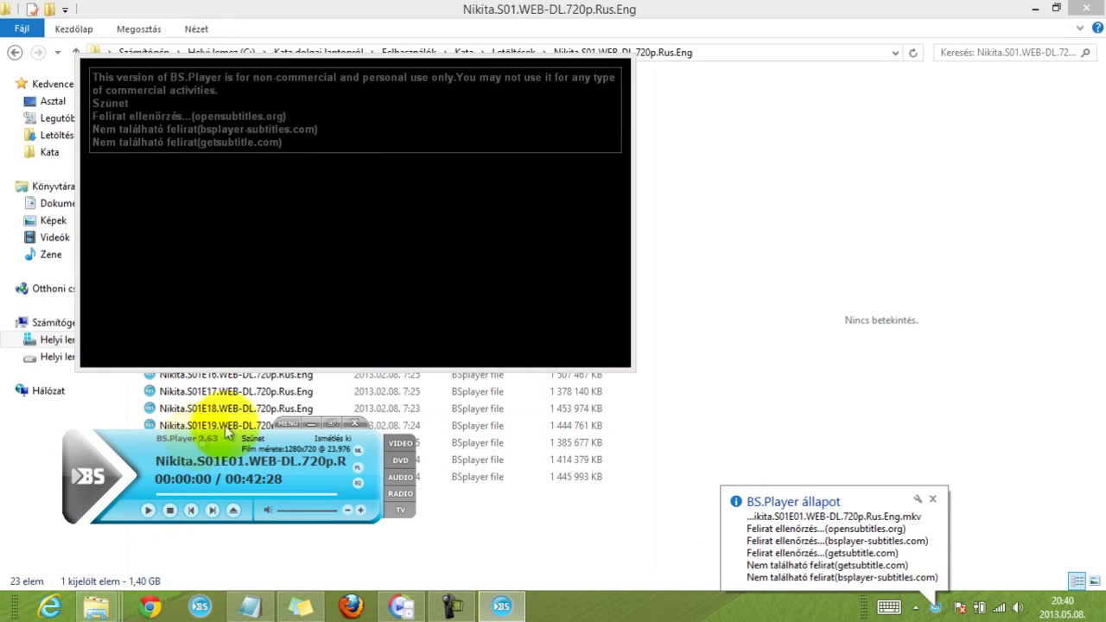
{"action": "left_click_drag", "start_coordinate": [229, 446], "coordinate": [423, 454]}
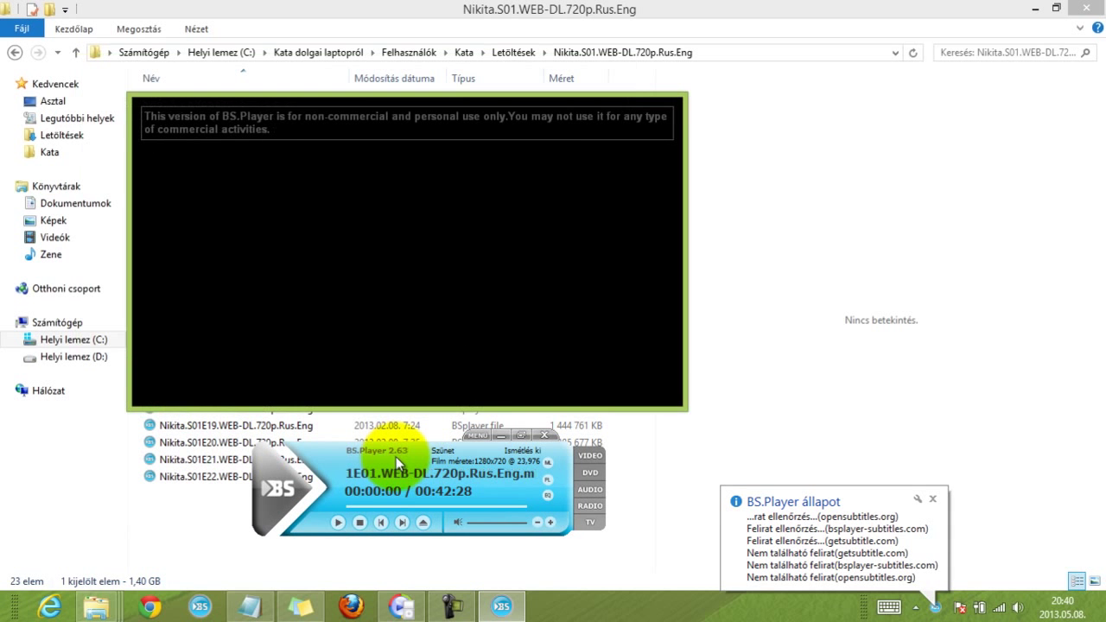
Switch the audio track to Dolby Digital 5.1 [English], start playback and mute the sound
{"action": "right_click", "coordinate": [455, 212]}
{"action": "mouse_move", "coordinate": [644, 429]}
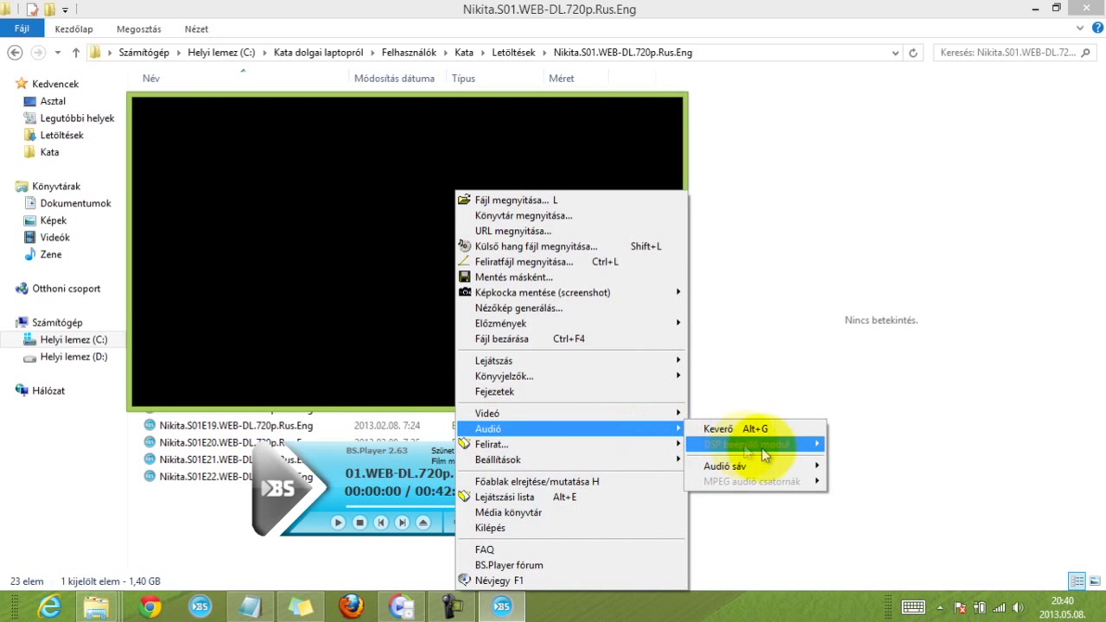
{"action": "mouse_move", "coordinate": [804, 467]}
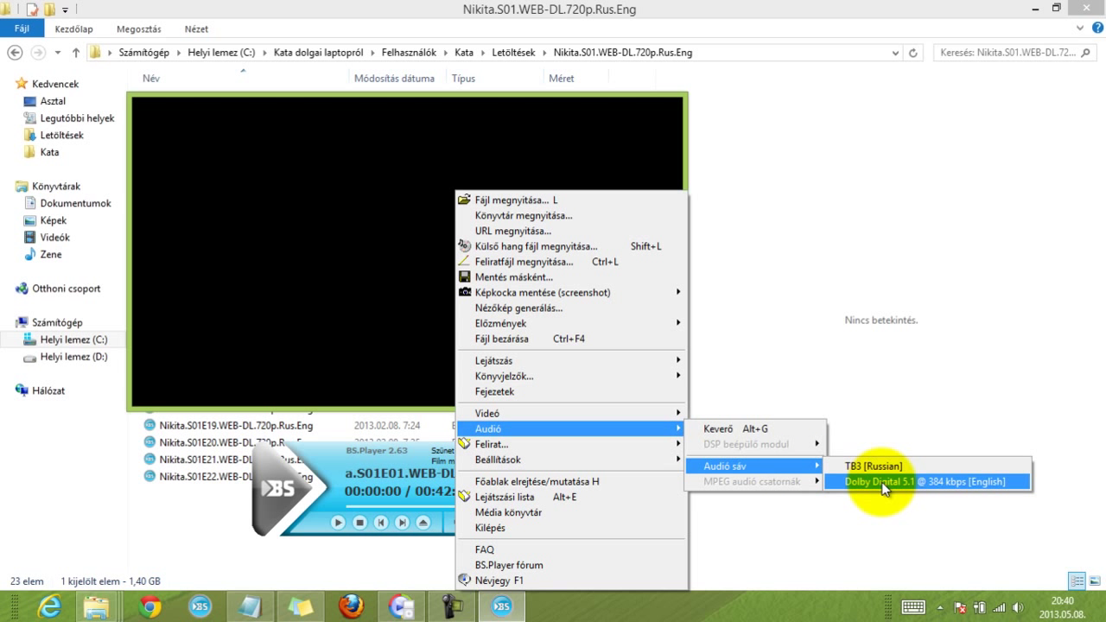
{"action": "left_click", "coordinate": [978, 484]}
{"action": "left_click", "coordinate": [338, 522]}
{"action": "left_click", "coordinate": [459, 522]}
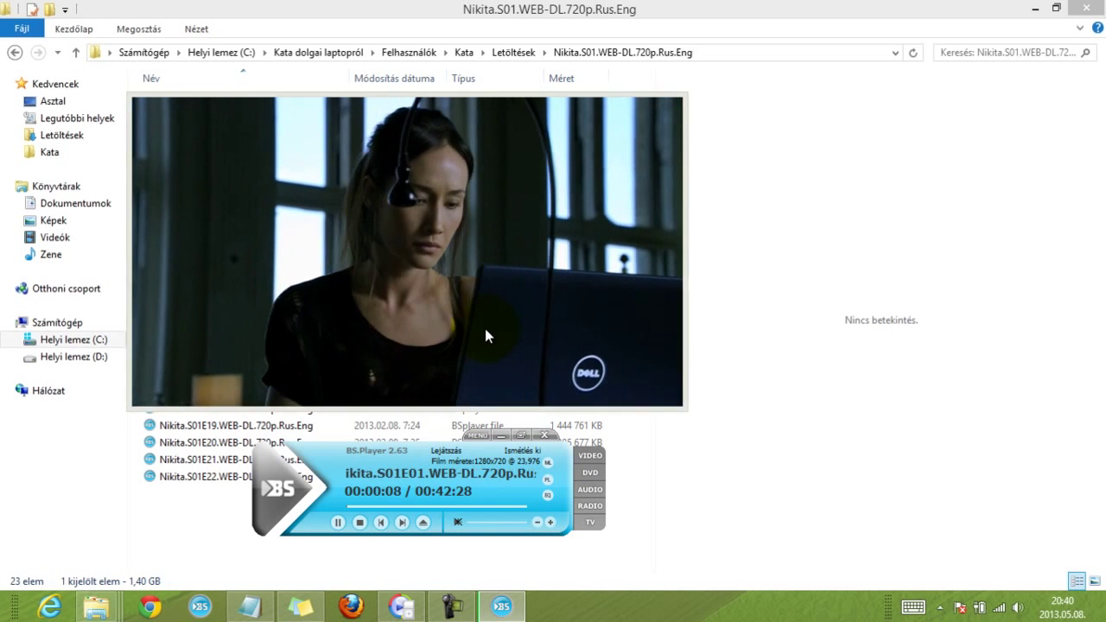
Skip the Nikita episode forward and pause it at 00:02:22
{"action": "left_click", "coordinate": [484, 329]}
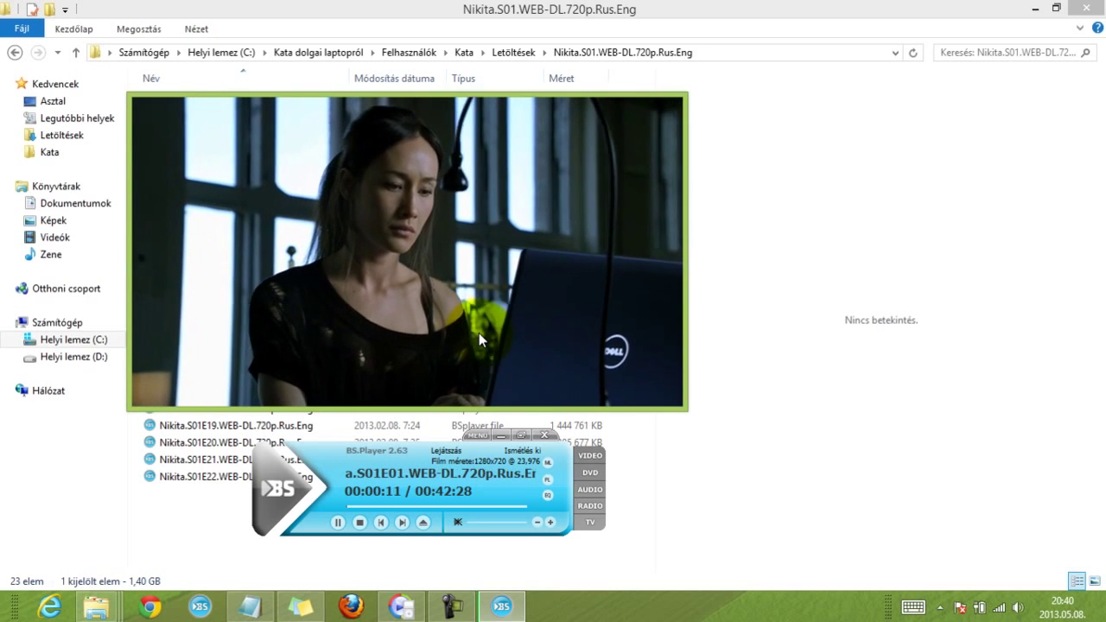
{"action": "key", "text": "Right"}
{"action": "key", "text": "Right"}
{"action": "key", "text": "Right"}
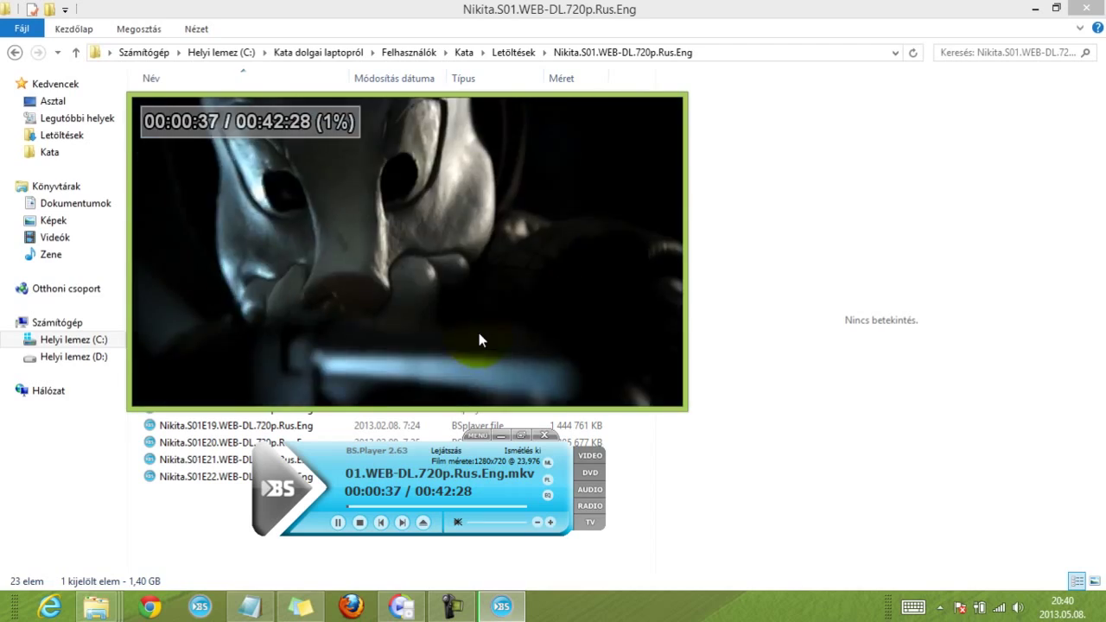
{"action": "key", "text": "Right"}
{"action": "key", "text": "Right"}
{"action": "key", "text": "Right"}
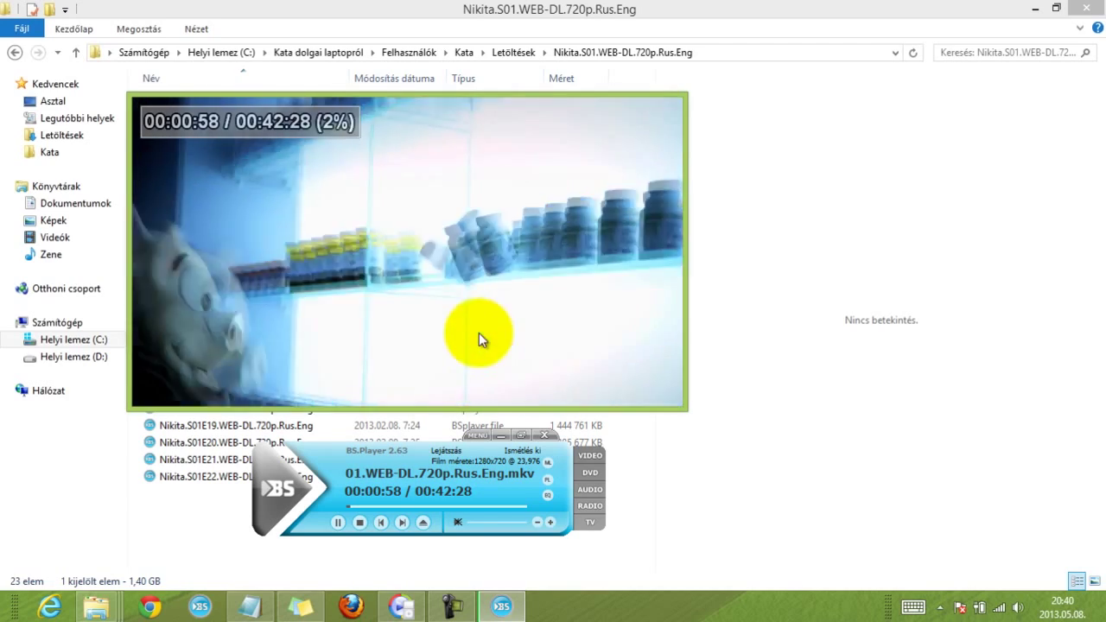
{"action": "key", "text": "Right"}
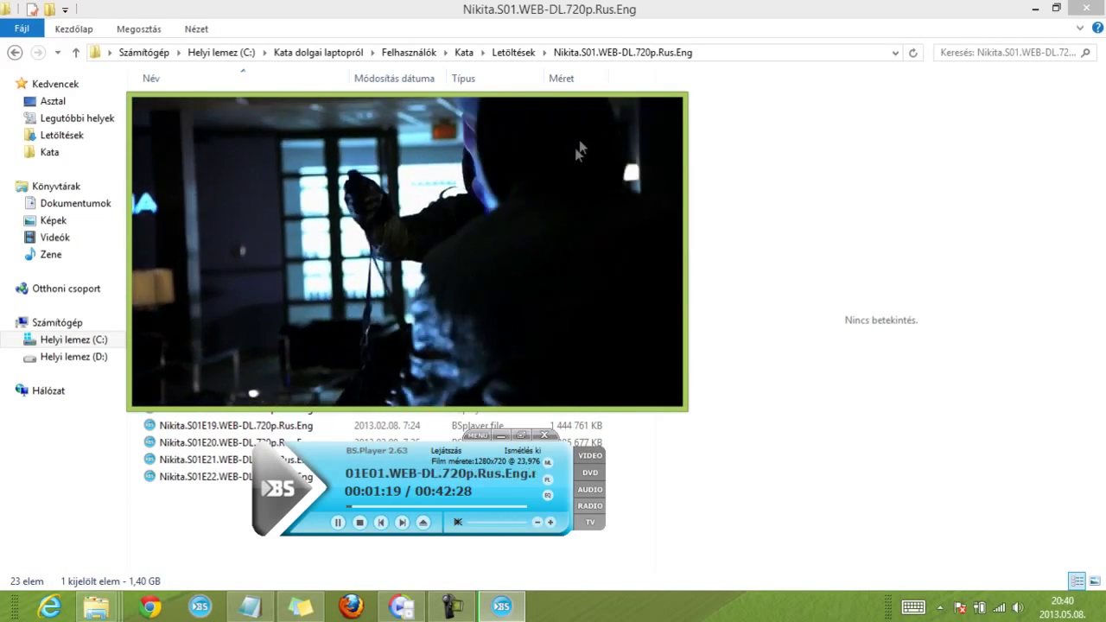
{"action": "scroll", "coordinate": [578, 259], "scroll_direction": "down", "scroll_amount": 4}
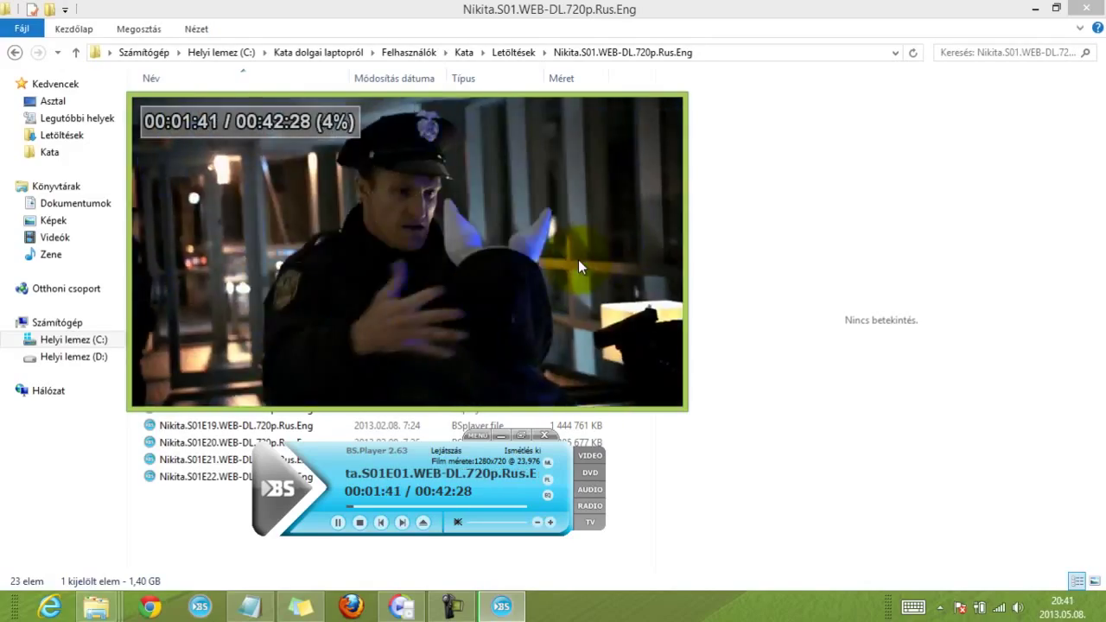
{"action": "scroll", "coordinate": [578, 259], "scroll_direction": "down", "scroll_amount": 2}
{"action": "scroll", "coordinate": [578, 259], "scroll_direction": "down", "scroll_amount": 2}
{"action": "scroll", "coordinate": [578, 259], "scroll_direction": "down", "scroll_amount": 3}
{"action": "scroll", "coordinate": [578, 259], "scroll_direction": "down", "scroll_amount": 2}
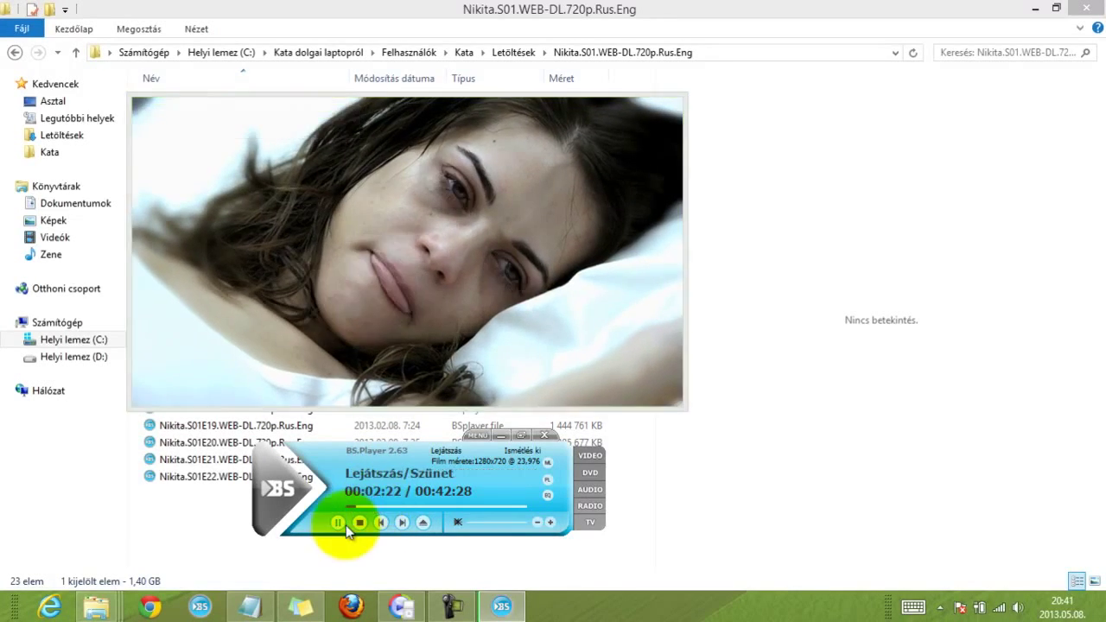
{"action": "left_click", "coordinate": [346, 524]}
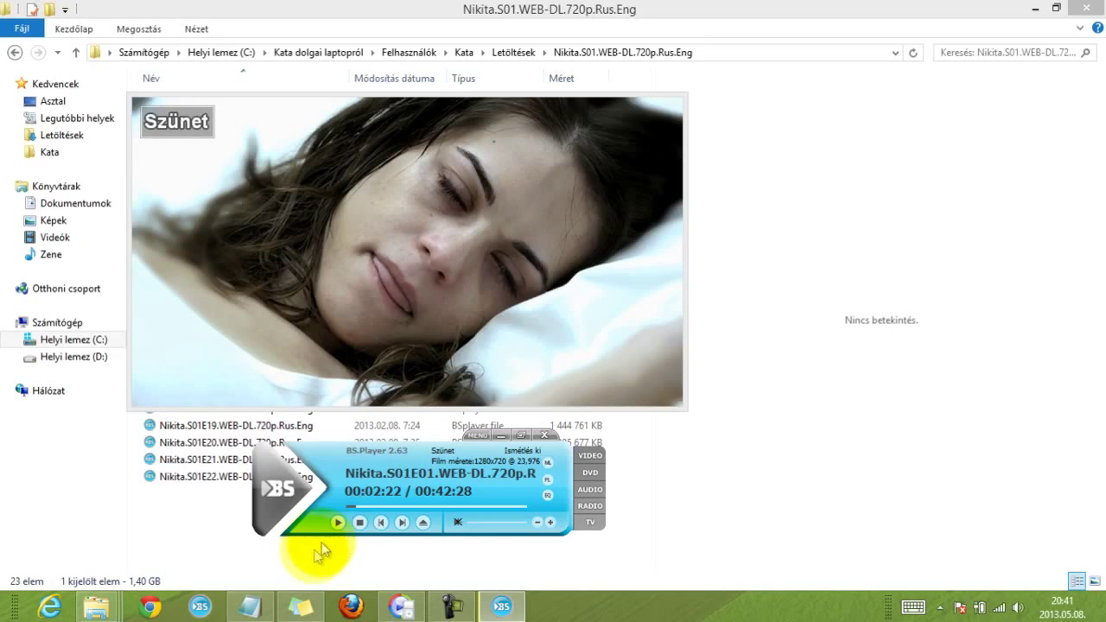
Arrange Notepad beside the shrunken video and type the start time 02.16-
{"action": "left_click", "coordinate": [252, 609]}
{"action": "left_click_drag", "start_coordinate": [358, 205], "coordinate": [740, 185]}
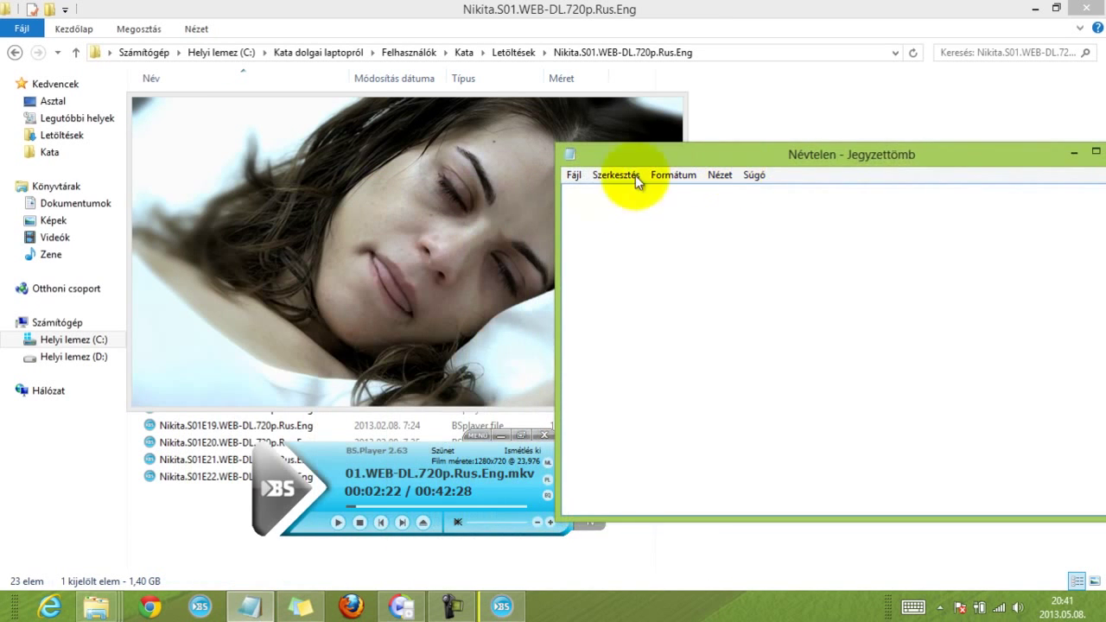
{"action": "left_click_drag", "start_coordinate": [487, 223], "coordinate": [356, 207]}
{"action": "left_click_drag", "start_coordinate": [413, 454], "coordinate": [270, 442]}
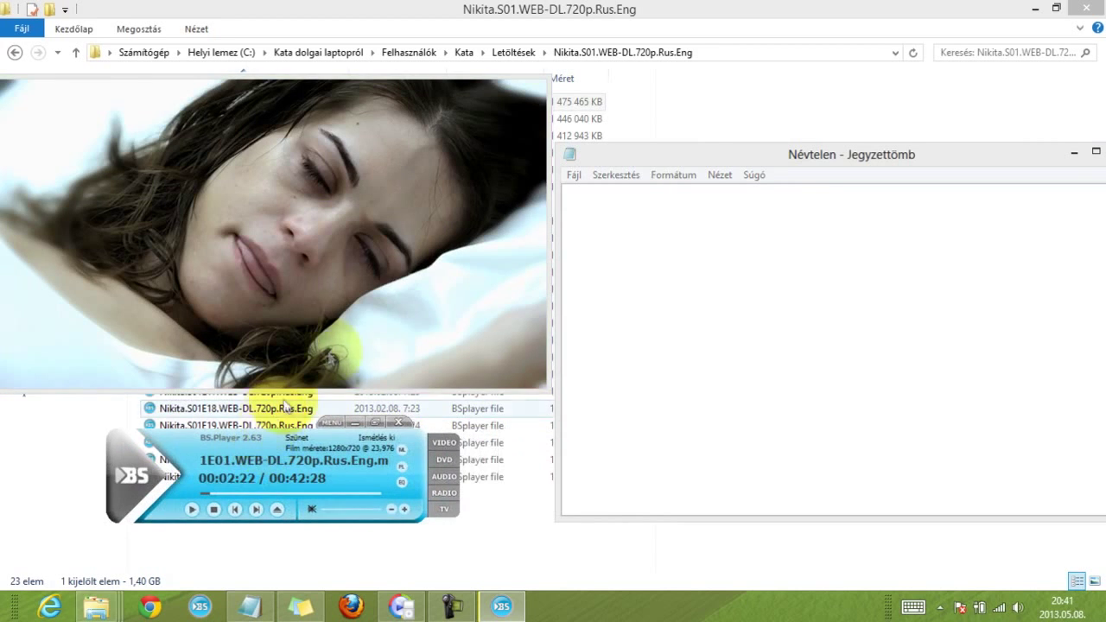
{"action": "left_click_drag", "start_coordinate": [383, 284], "coordinate": [432, 297]}
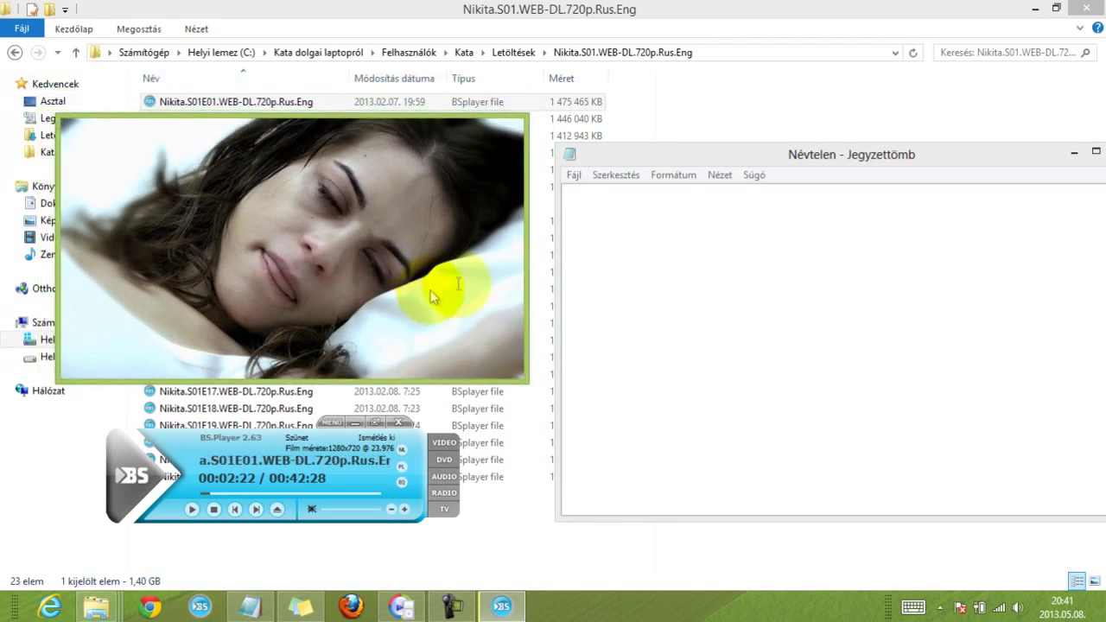
{"action": "left_click", "coordinate": [654, 222]}
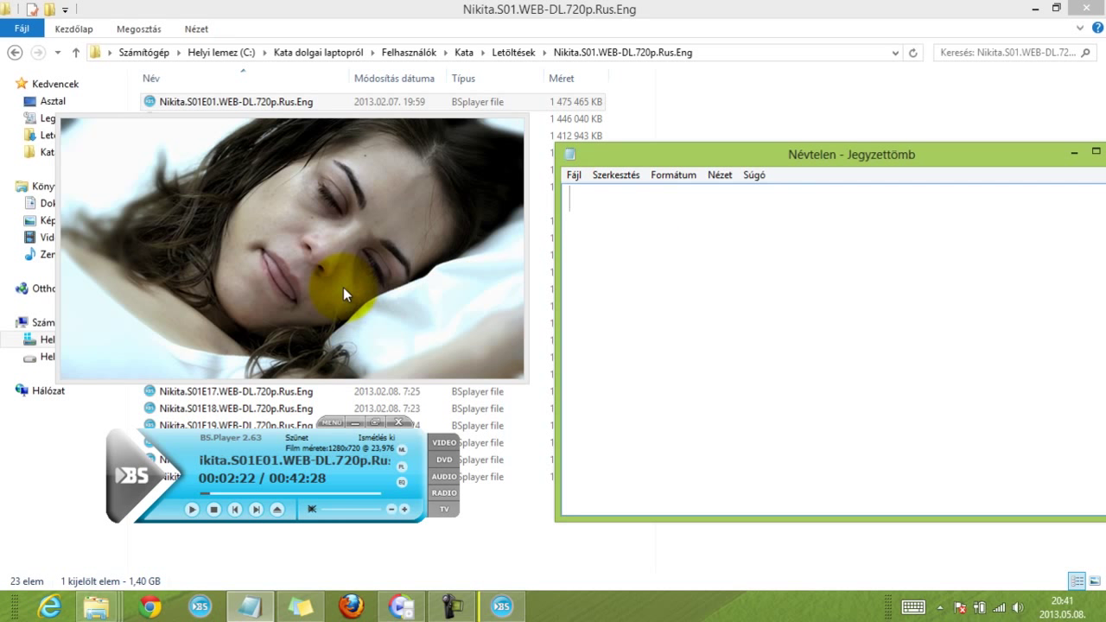
{"action": "type", "text": "0"}
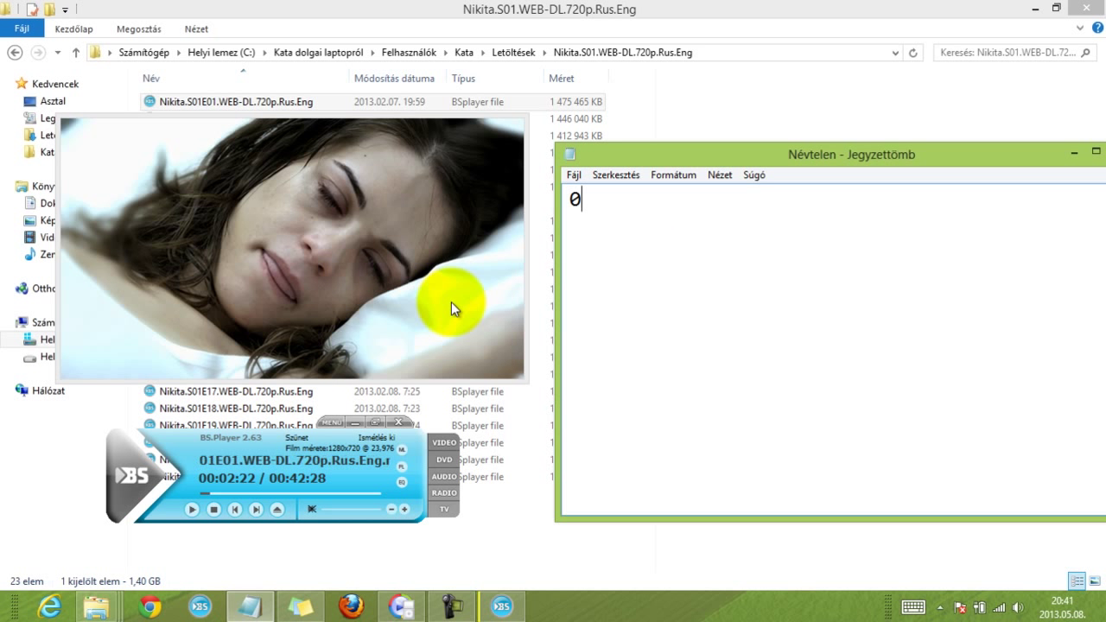
{"action": "type", "text": "2.16-"}
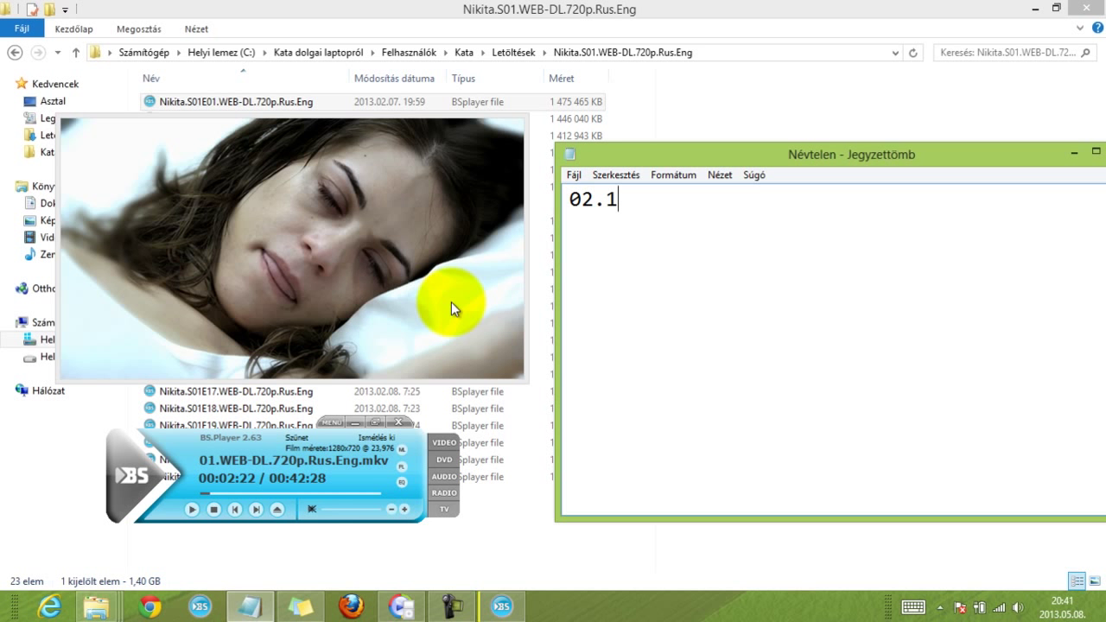
Resume the episode and seek ahead to find the scene's end near four minutes
{"action": "left_click", "coordinate": [449, 302]}
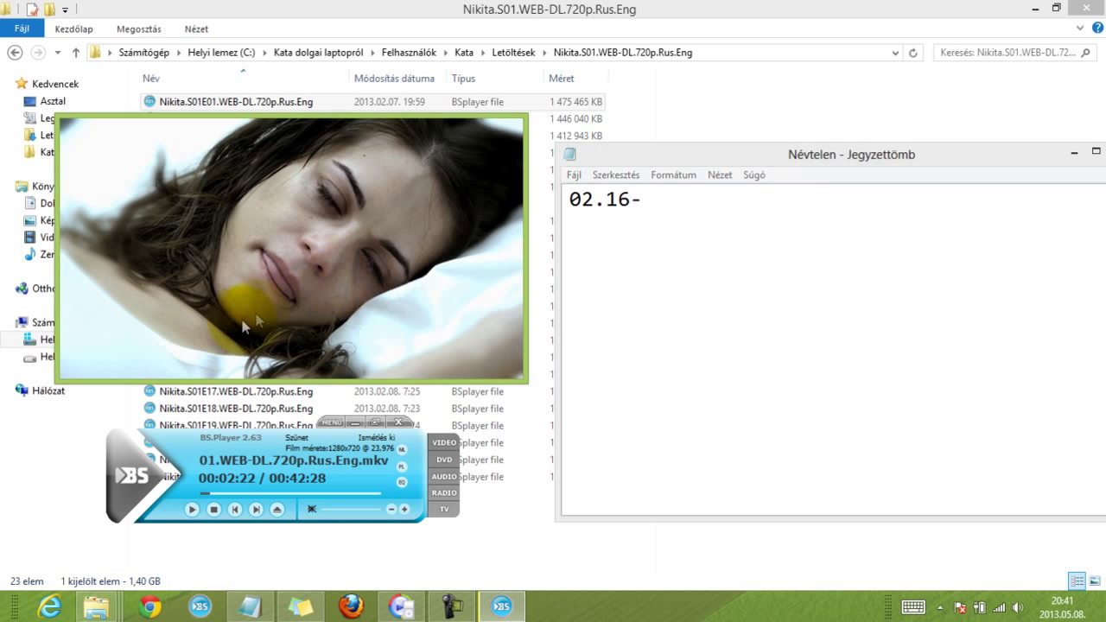
{"action": "left_click", "coordinate": [192, 513]}
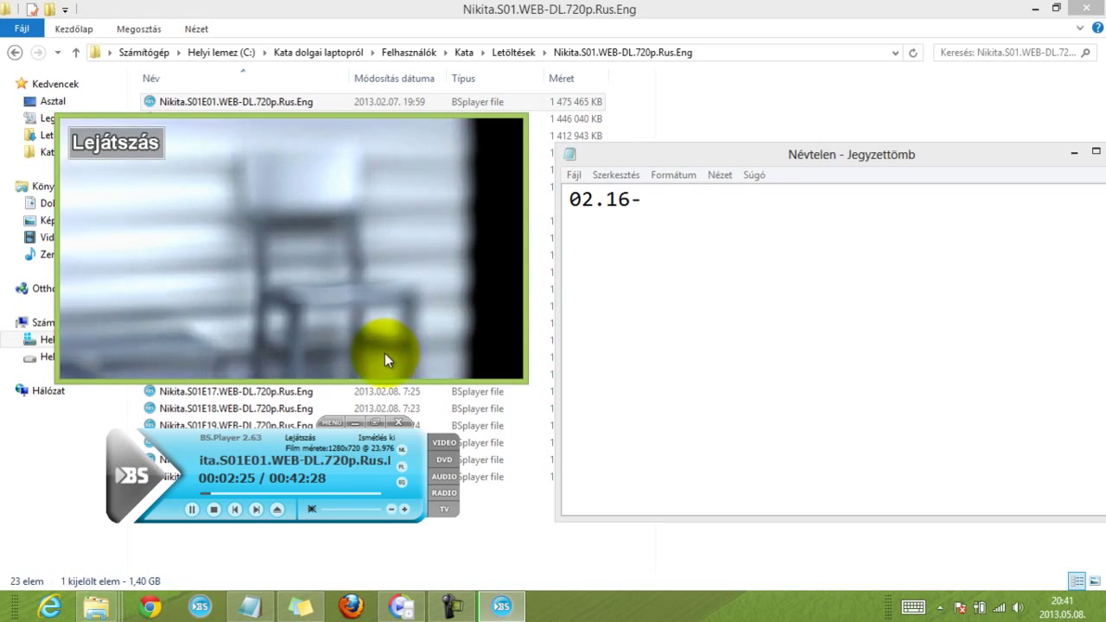
{"action": "key", "text": "Right"}
{"action": "key", "text": "Right"}
{"action": "key", "text": "Right"}
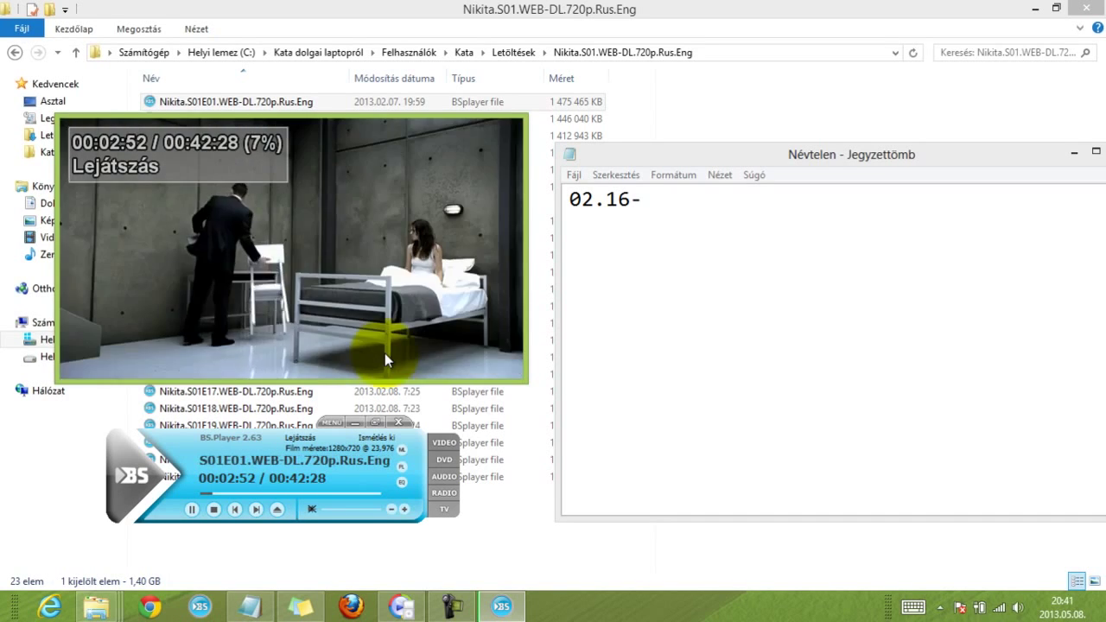
{"action": "key", "text": "Right"}
{"action": "key", "text": "Right"}
{"action": "key", "text": "Right"}
{"action": "key", "text": "Right"}
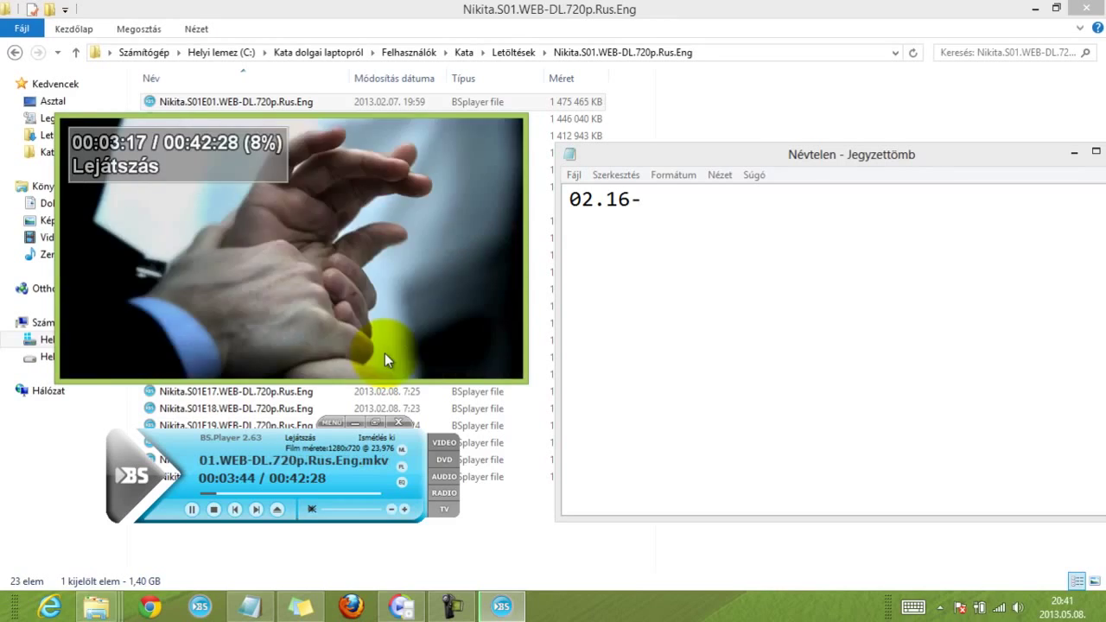
{"action": "key", "text": "Right"}
{"action": "key", "text": "Right"}
{"action": "key", "text": "Right"}
{"action": "key", "text": "Right"}
{"action": "key", "text": "Right"}
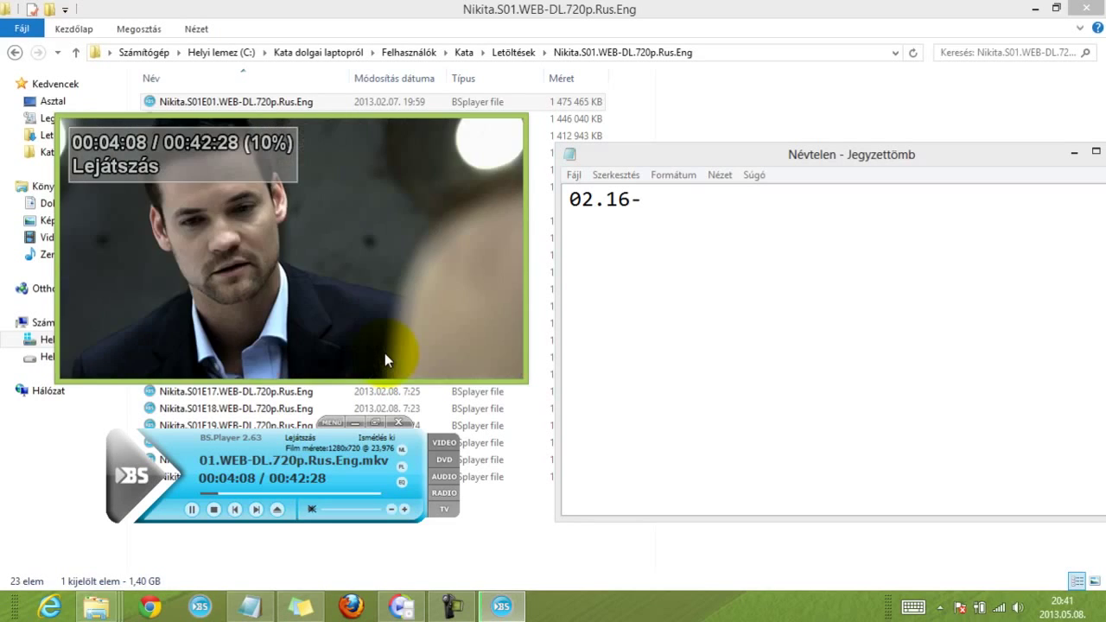
{"action": "key", "text": "Left"}
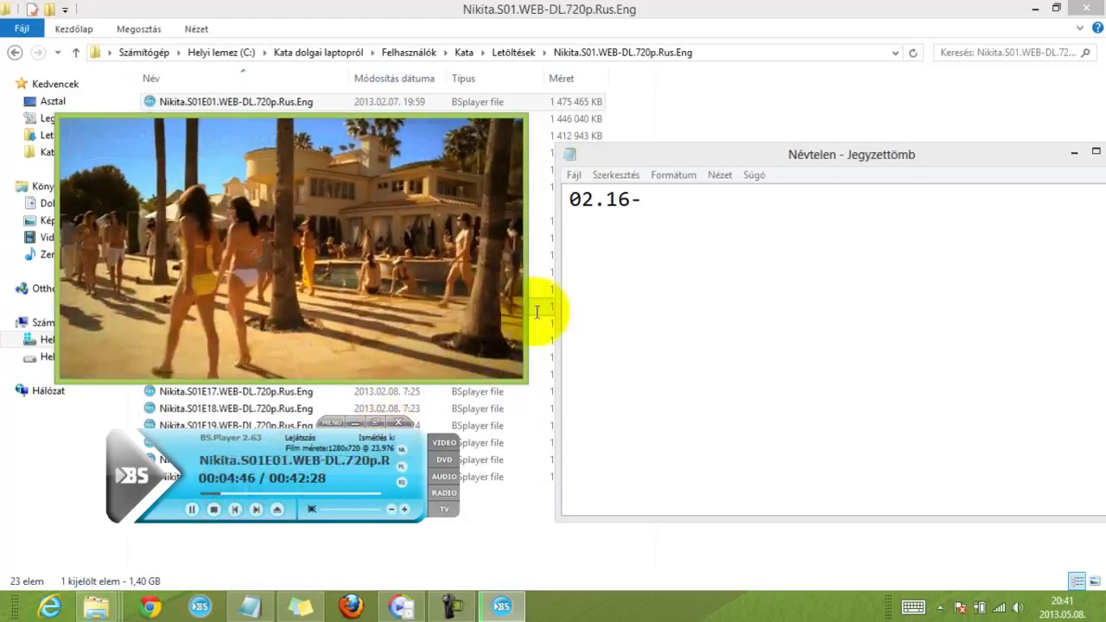
Complete the first range as 02.16-04.46, then skip the episode ahead to about 9:09
{"action": "left_click", "coordinate": [654, 204]}
{"action": "type", "text": "04"}
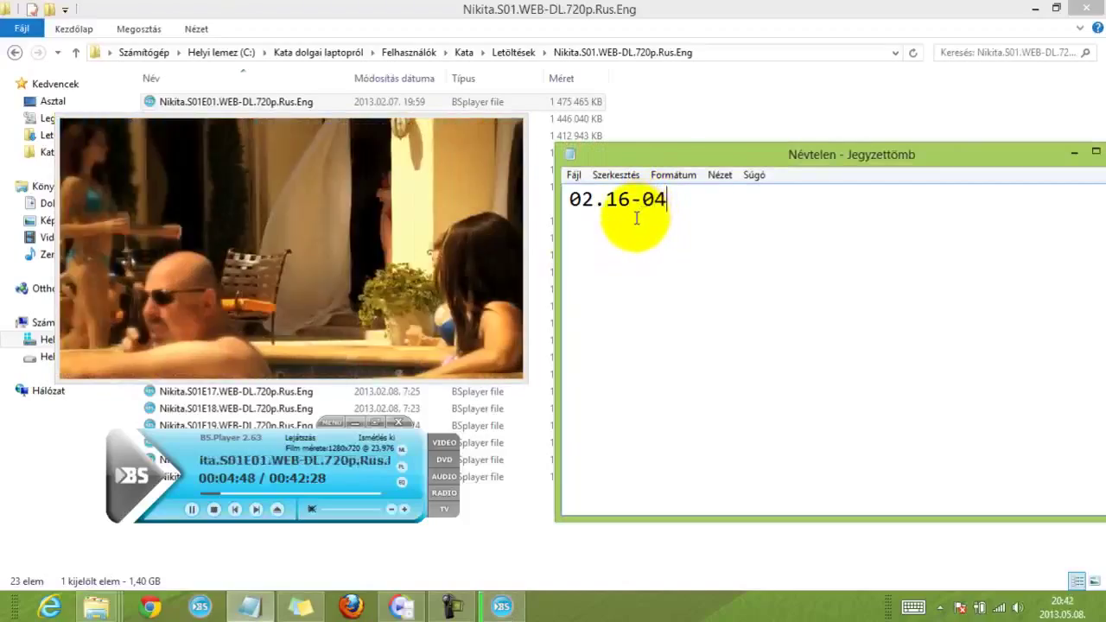
{"action": "type", "text": ".46"}
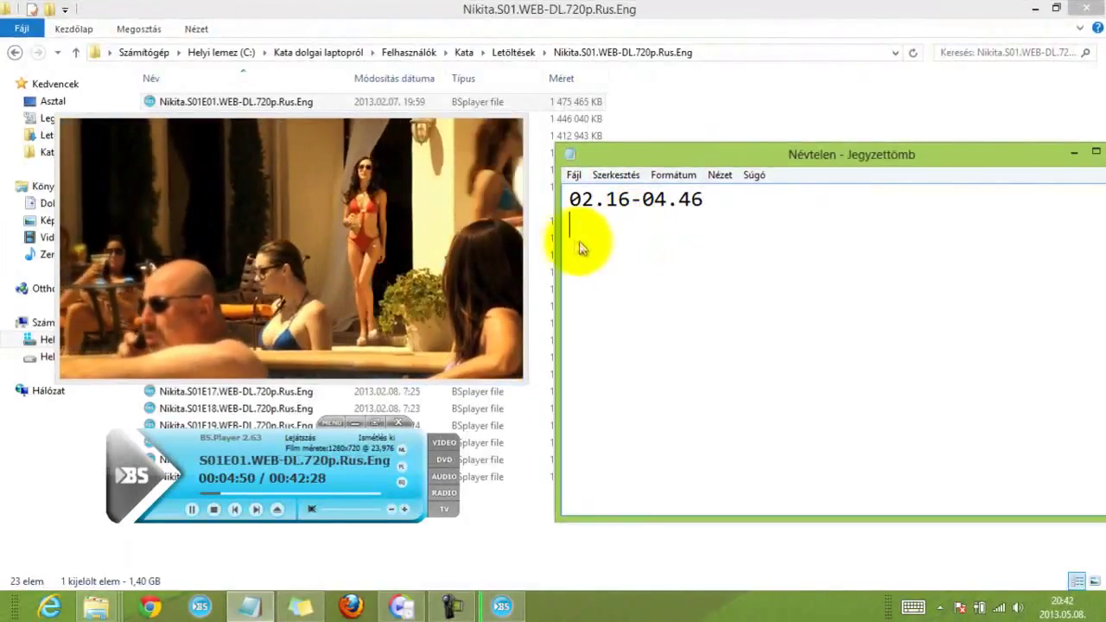
{"action": "left_click", "coordinate": [409, 255]}
{"action": "key", "text": "Right"}
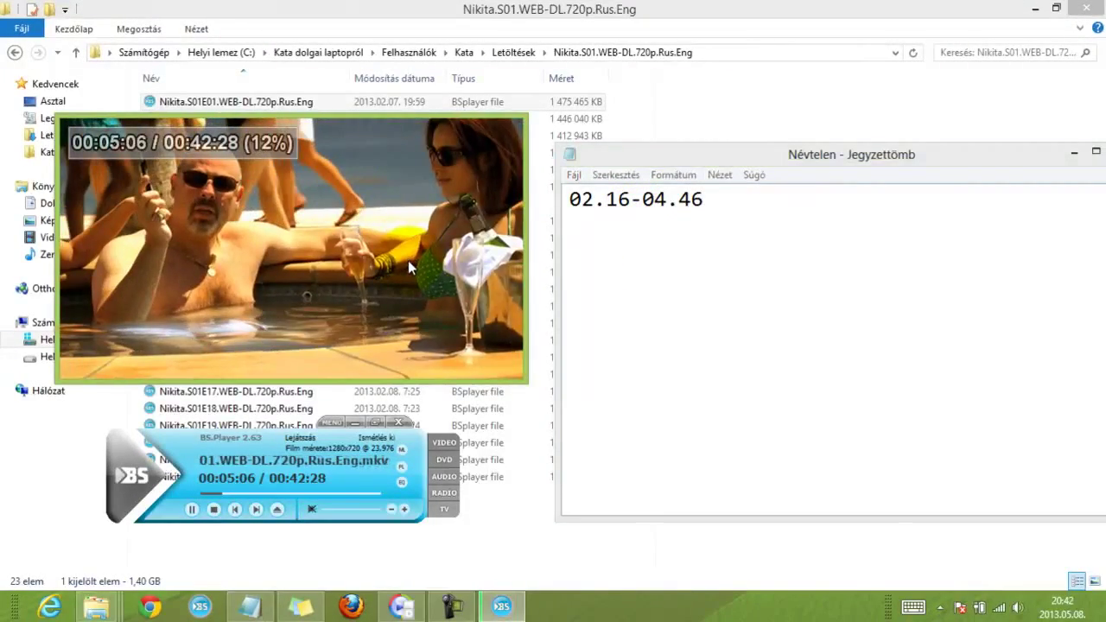
{"action": "key", "text": "Right"}
{"action": "key", "text": "Right"}
{"action": "key", "text": "Right"}
{"action": "key", "text": "Right"}
{"action": "key", "text": "Right"}
{"action": "key", "text": "Right"}
{"action": "key", "text": "Right"}
{"action": "key", "text": "Right"}
{"action": "key", "text": "Right"}
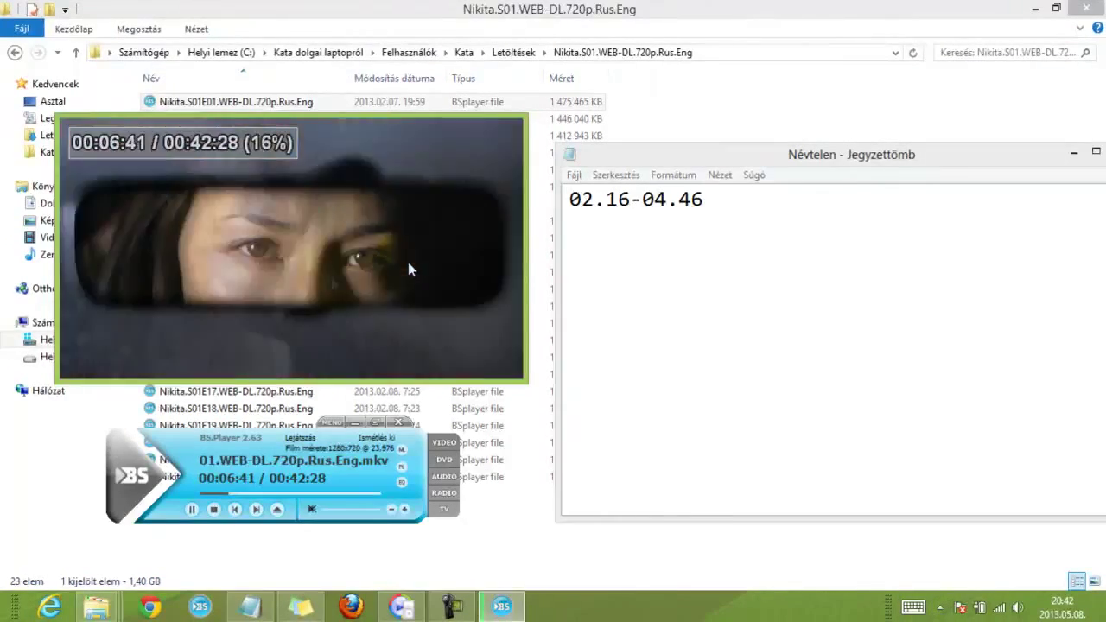
{"action": "key", "text": "Right"}
{"action": "key", "text": "Right"}
{"action": "key", "text": "Right"}
{"action": "key", "text": "Right"}
{"action": "key", "text": "Right"}
{"action": "key", "text": "Right"}
{"action": "key", "text": "Right"}
{"action": "key", "text": "Right"}
{"action": "key", "text": "Right"}
{"action": "key", "text": "Right"}
{"action": "key", "text": "Right"}
{"action": "key", "text": "Right"}
{"action": "key", "text": "Right"}
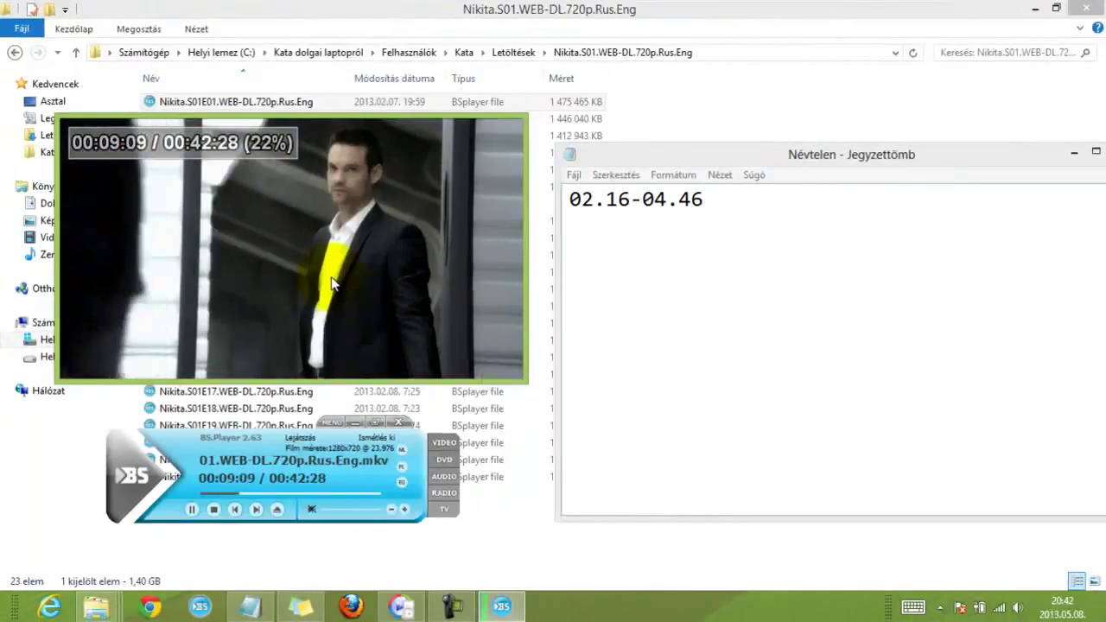
Start the second scene's line with 09.06-, removing a stray dash
{"action": "left_click", "coordinate": [627, 216]}
{"action": "type", "text": "09-"}
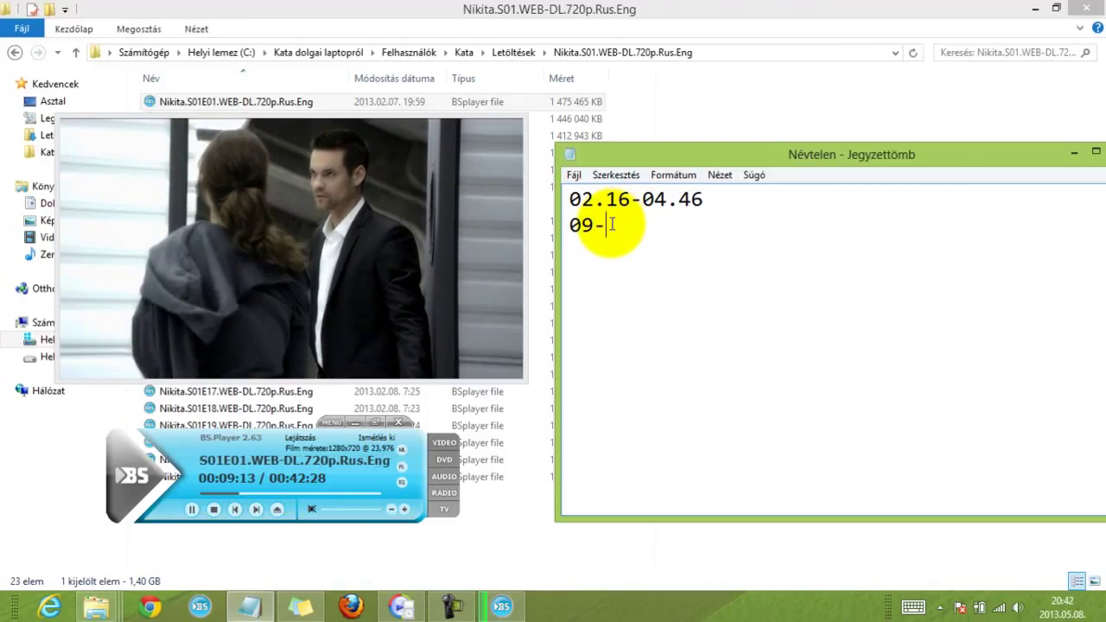
{"action": "key", "text": "BackSpace"}
{"action": "type", "text": ".06"}
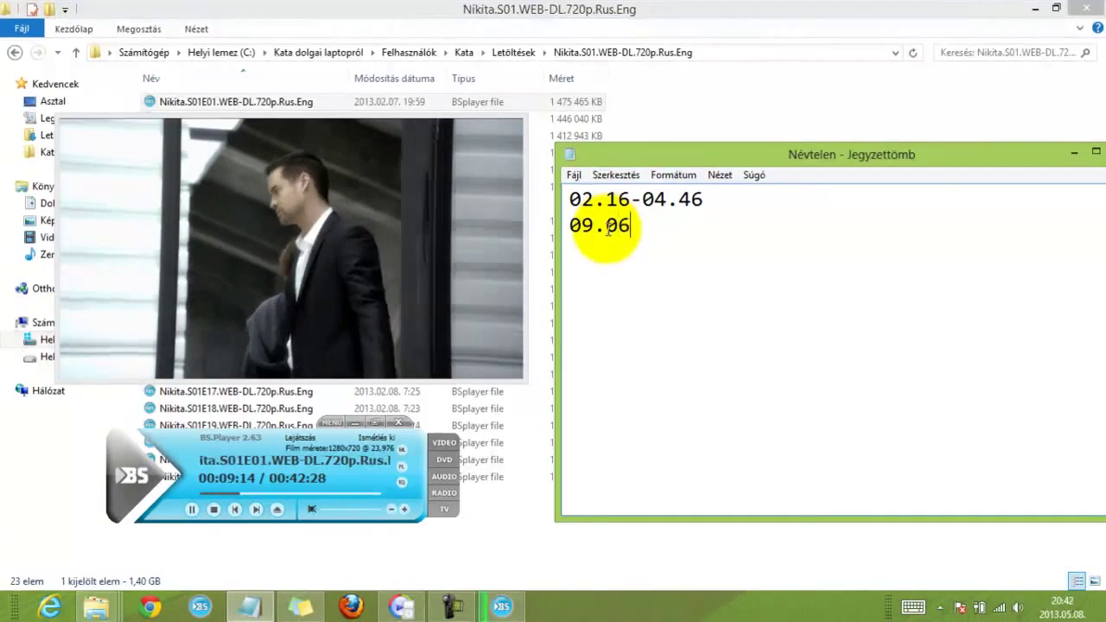
{"action": "type", "text": "-"}
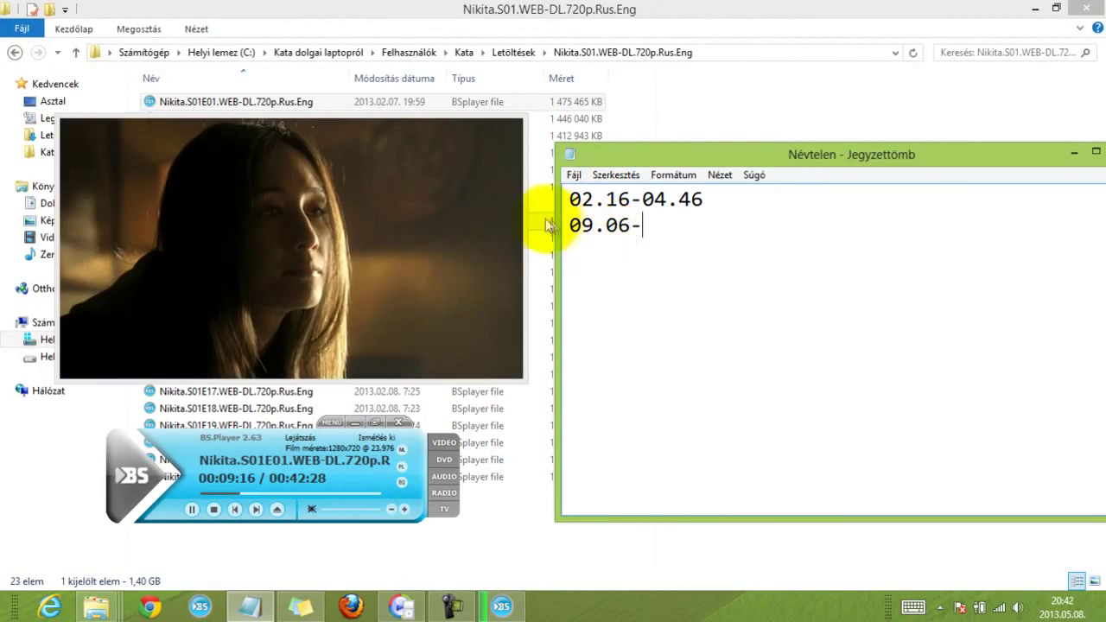
Seek to the scene's end and finish the second range as 09.06-10.37
{"action": "left_click", "coordinate": [451, 255]}
{"action": "key", "text": "Right"}
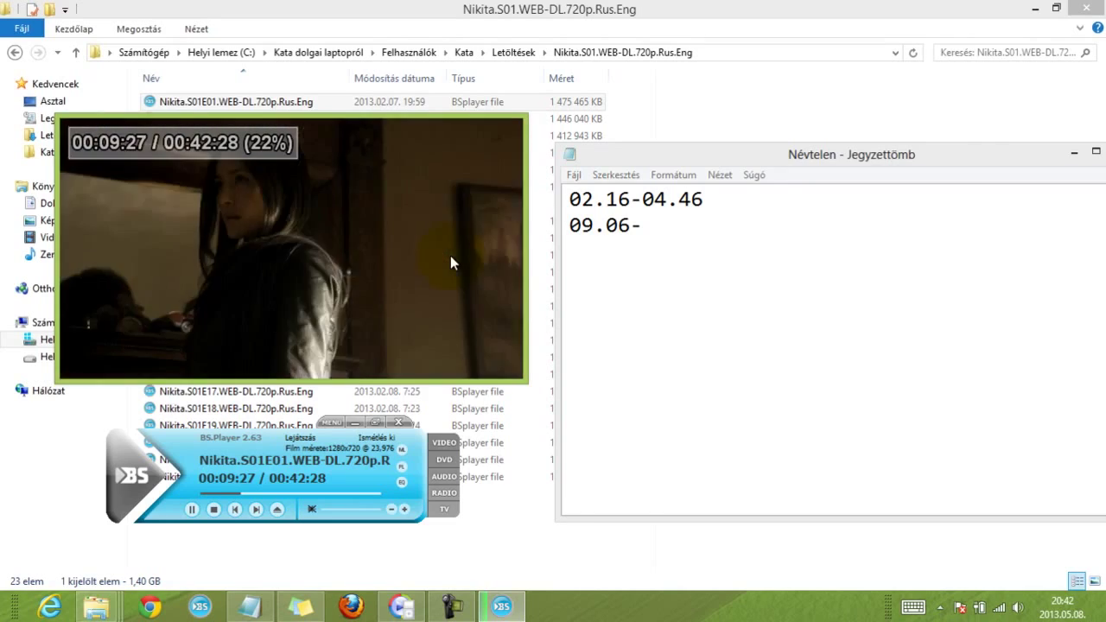
{"action": "key", "text": "Right"}
{"action": "key", "text": "Right"}
{"action": "key", "text": "Right"}
{"action": "key", "text": "Right"}
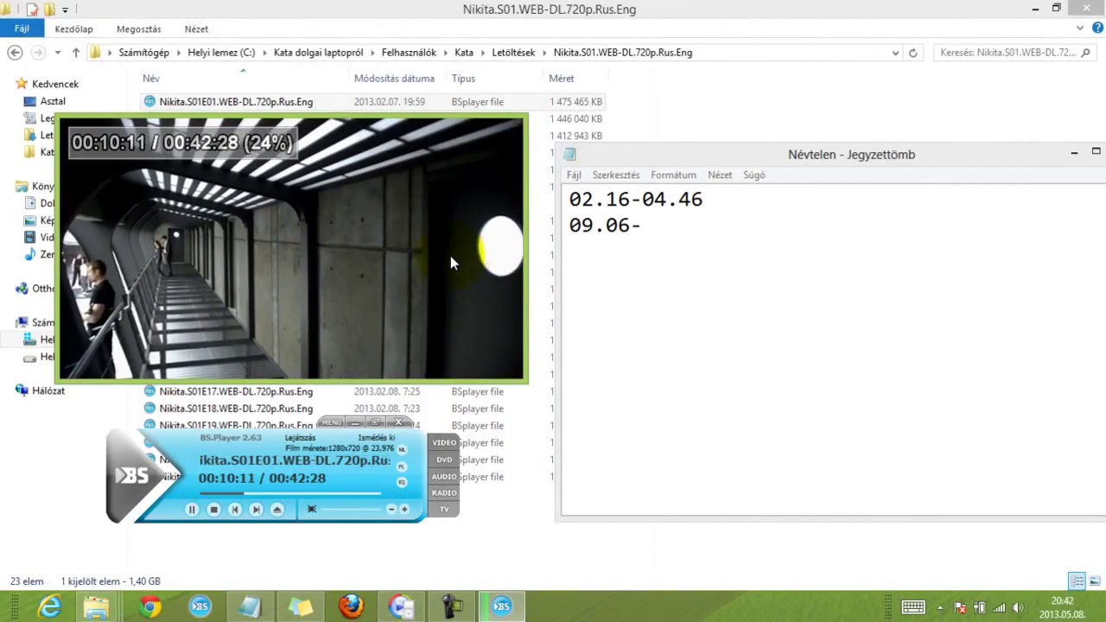
{"action": "key", "text": "Right"}
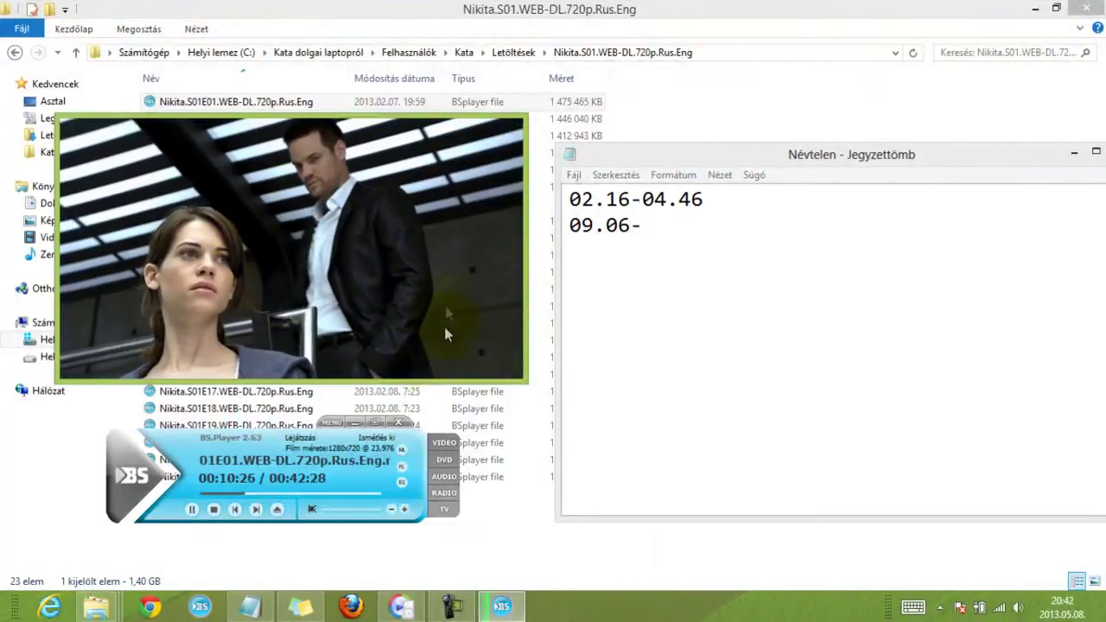
{"action": "key", "text": "Right"}
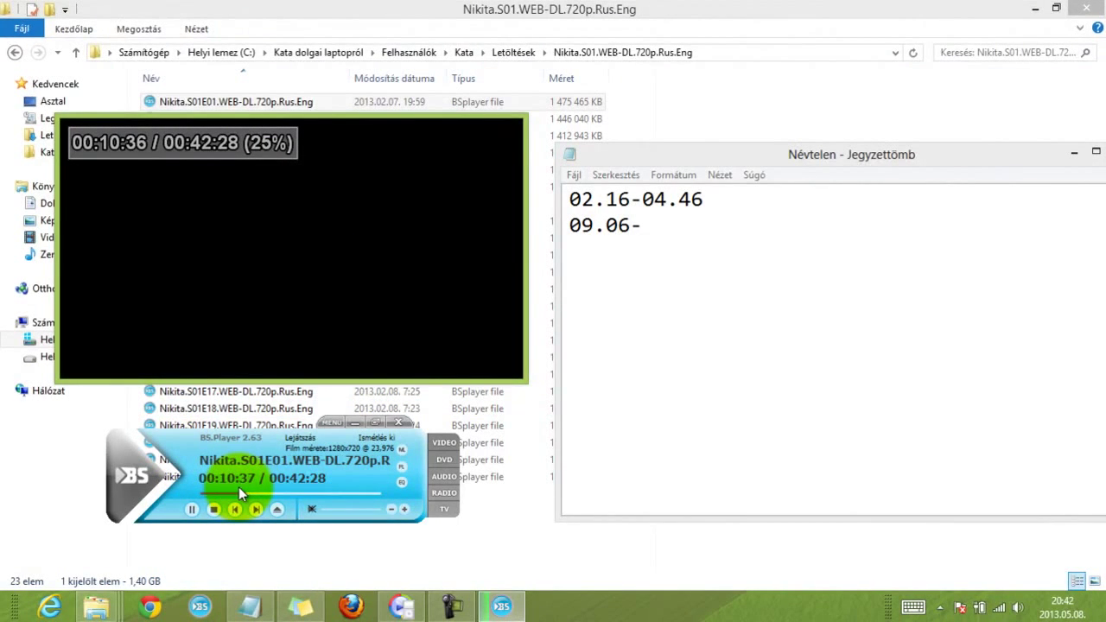
{"action": "left_click", "coordinate": [662, 238]}
{"action": "type", "text": "10"}
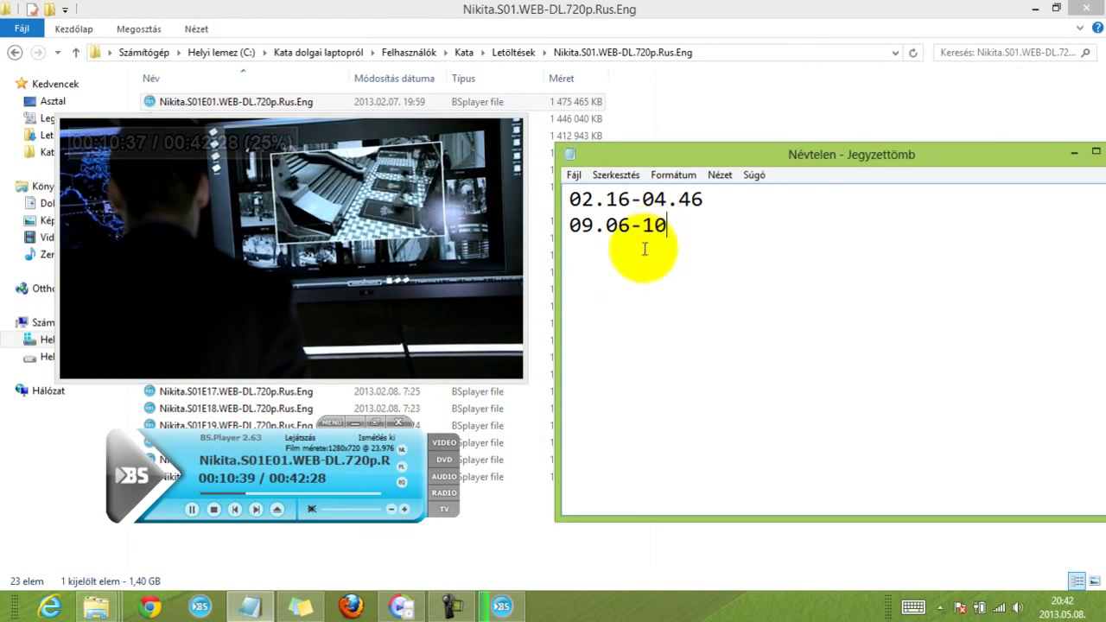
{"action": "type", "text": ".37"}
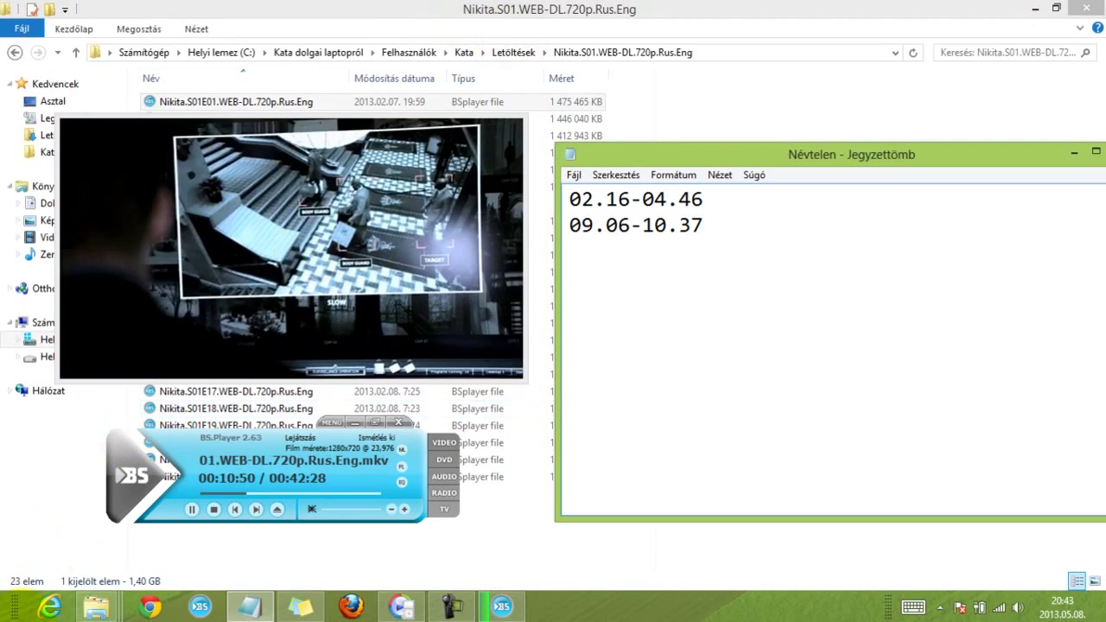
{"action": "mouse_move", "coordinate": [93, 604]}
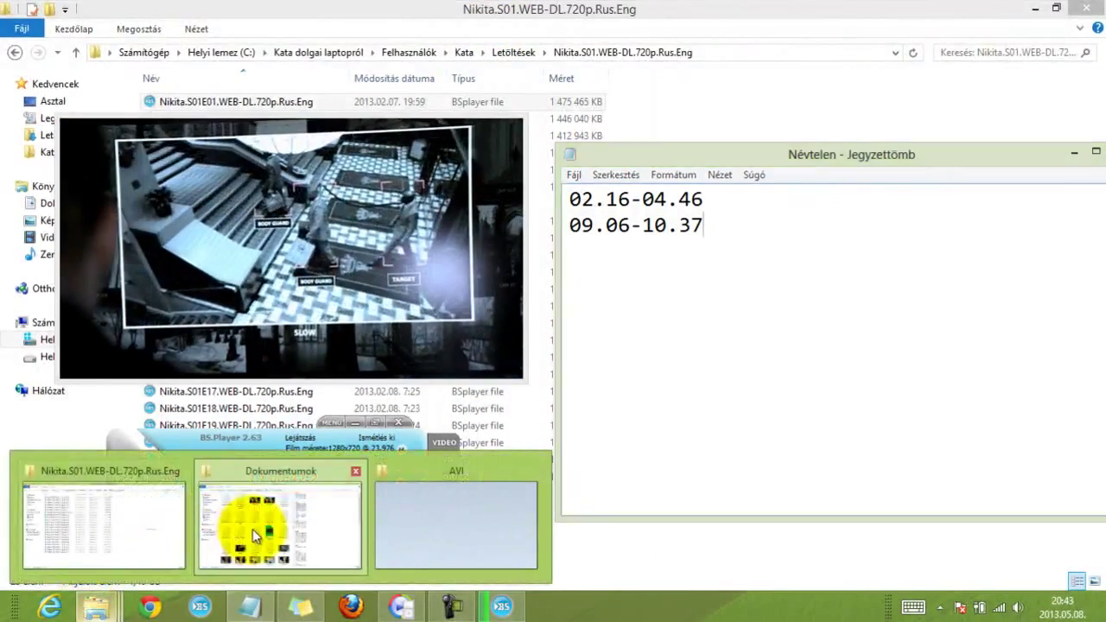
{"action": "left_click", "coordinate": [252, 535]}
Open the alex.michael timestamp file maximized, look through its episode ranges, then restore the window
{"action": "double_click", "coordinate": [219, 249]}
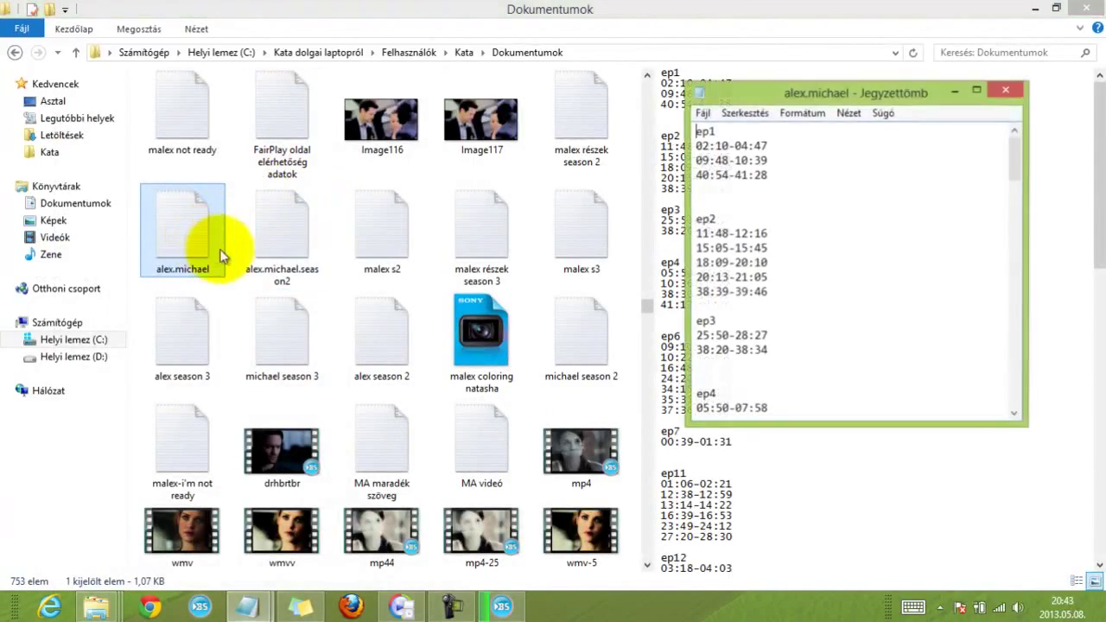
{"action": "left_click", "coordinate": [977, 90]}
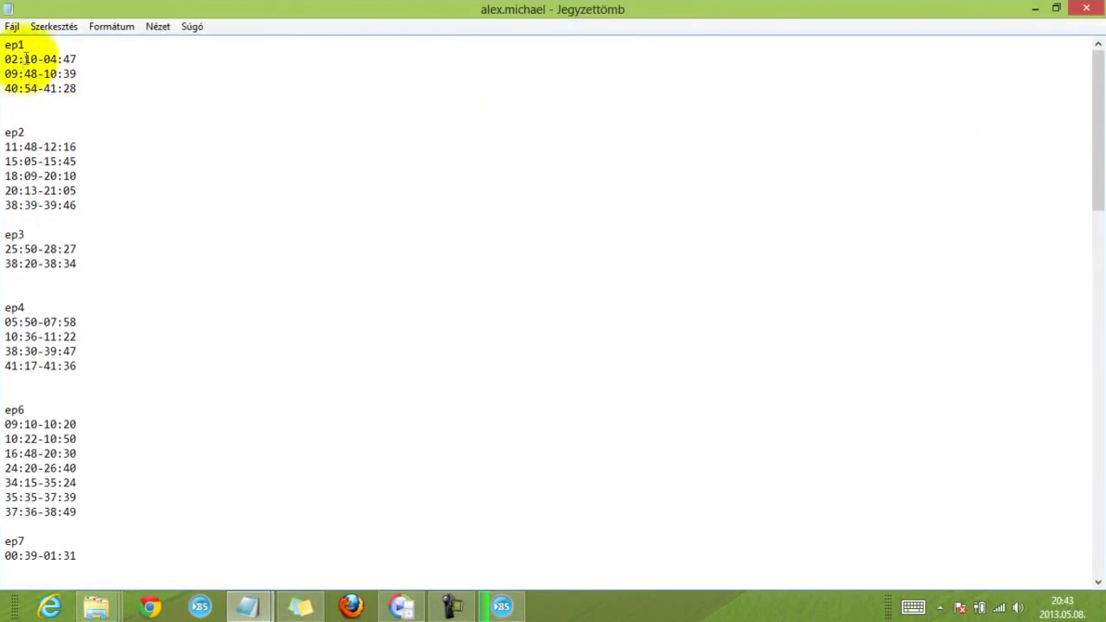
{"action": "left_click_drag", "start_coordinate": [43, 147], "coordinate": [5, 134]}
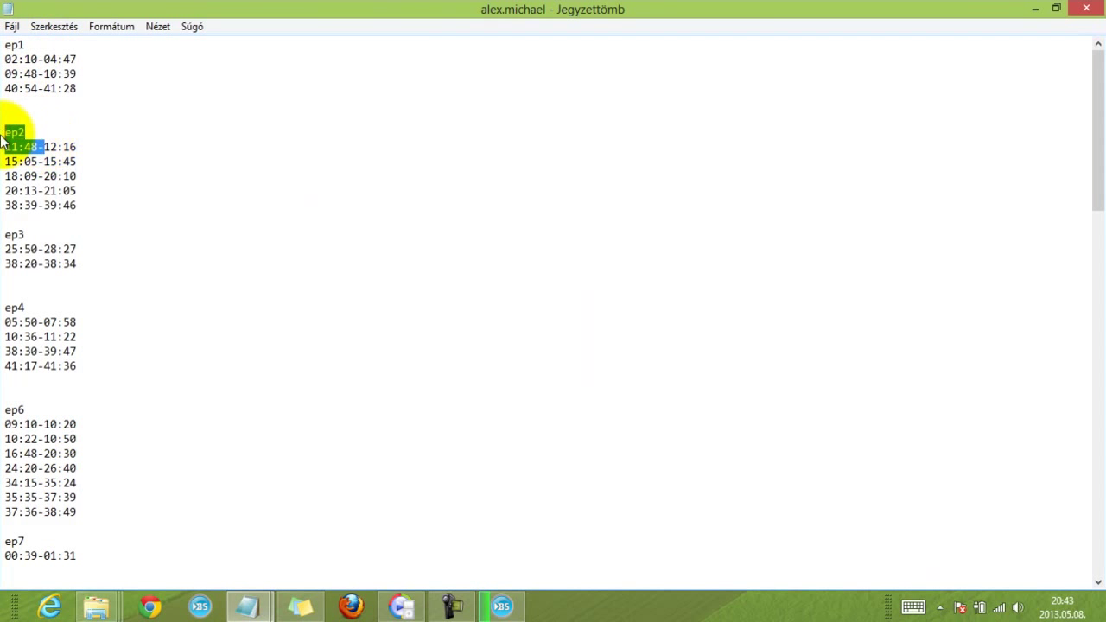
{"action": "left_click", "coordinate": [25, 235]}
{"action": "scroll", "coordinate": [84, 264], "scroll_direction": "down", "scroll_amount": 13}
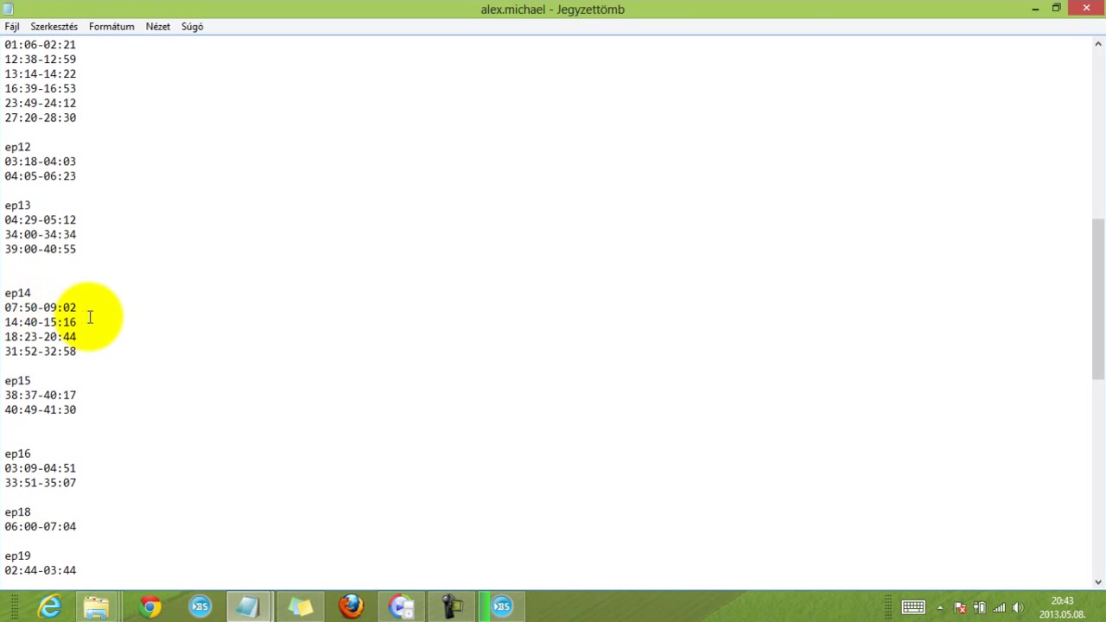
{"action": "left_click", "coordinate": [78, 351]}
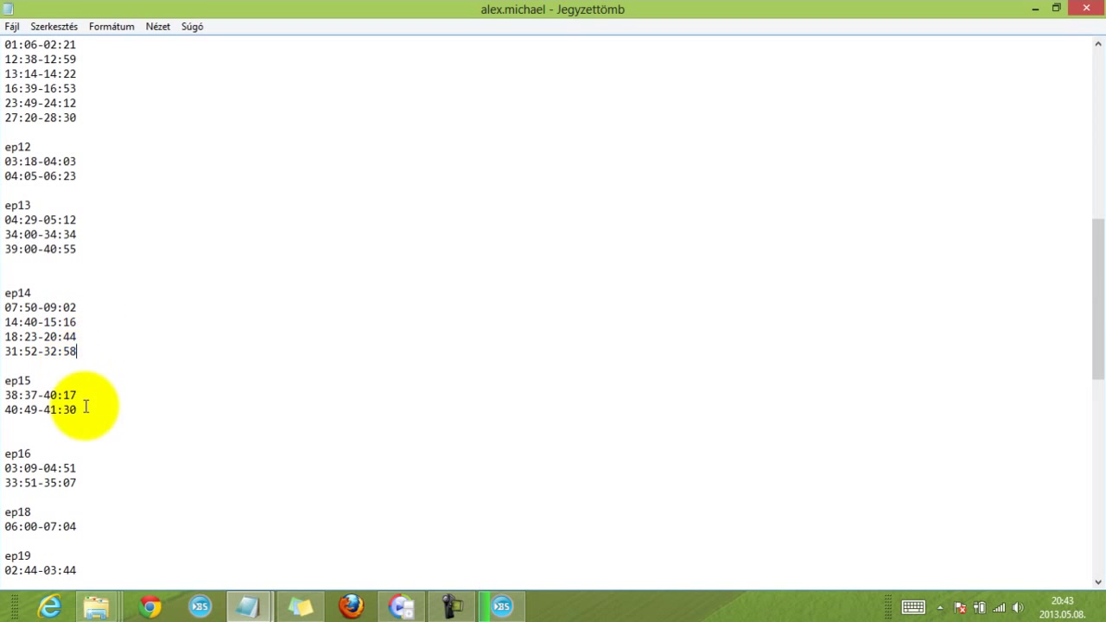
{"action": "left_click", "coordinate": [1056, 7]}
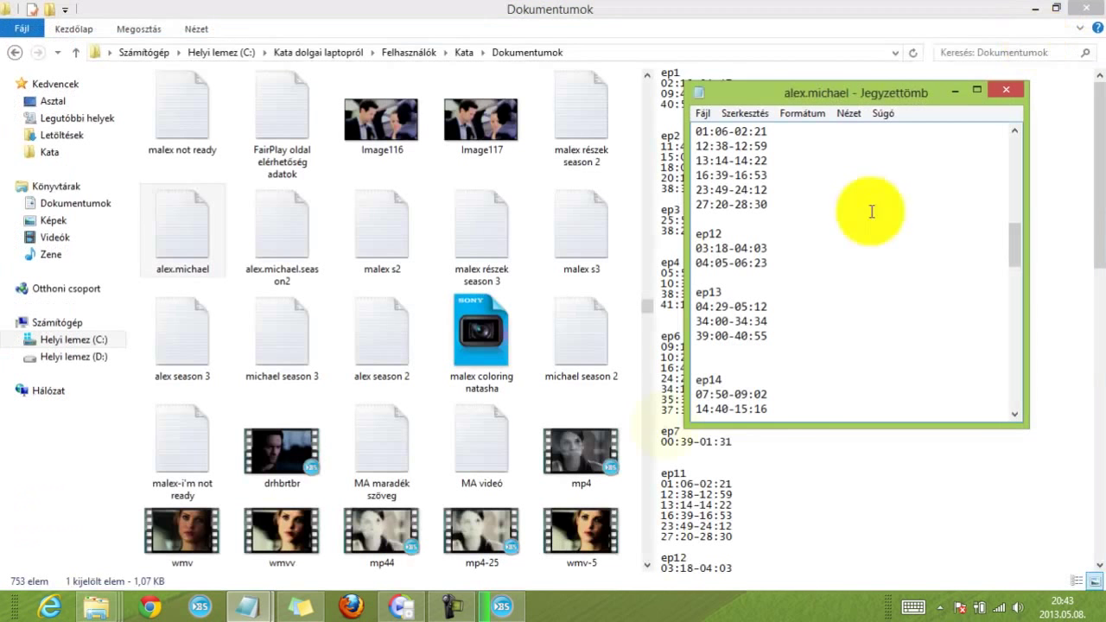
Replace every dot in the scene notes with a colon, giving 02:16-04:46 and 09:06-10:37
{"action": "left_click", "coordinate": [214, 540]}
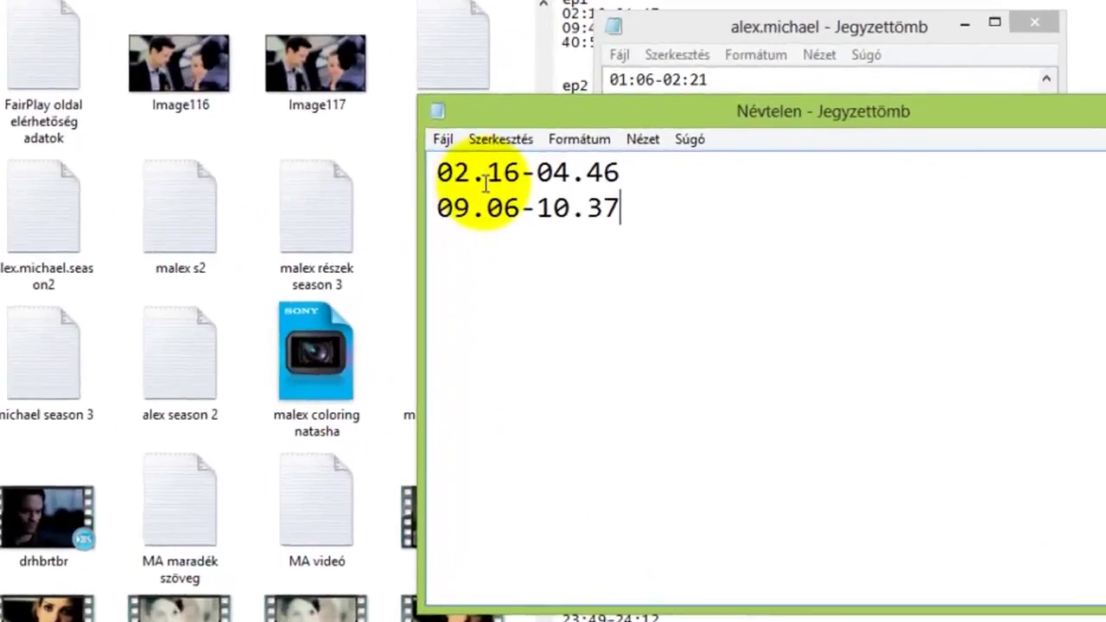
{"action": "left_click_drag", "start_coordinate": [485, 183], "coordinate": [469, 182]}
{"action": "left_click", "coordinate": [500, 139]}
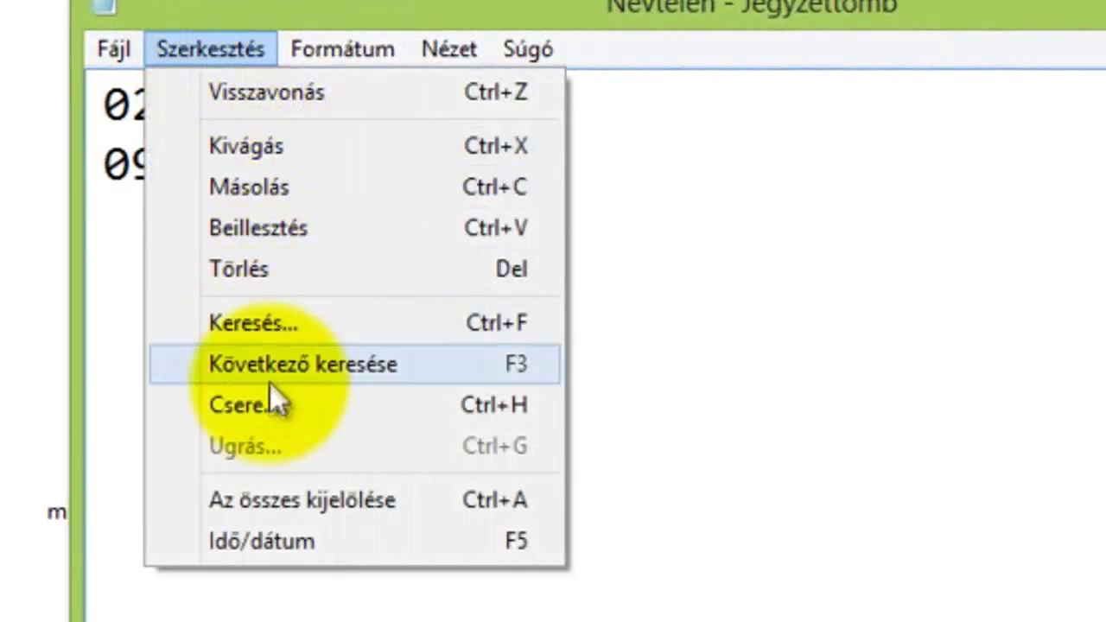
{"action": "left_click", "coordinate": [518, 353]}
{"action": "left_click", "coordinate": [400, 347]}
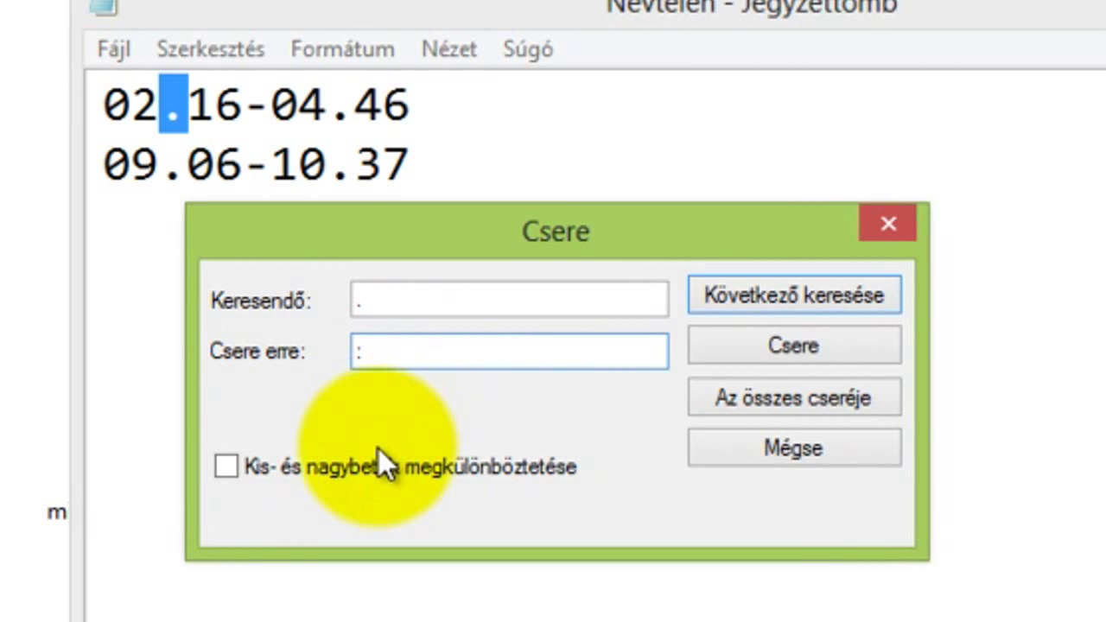
{"action": "left_click_drag", "start_coordinate": [388, 363], "coordinate": [314, 351]}
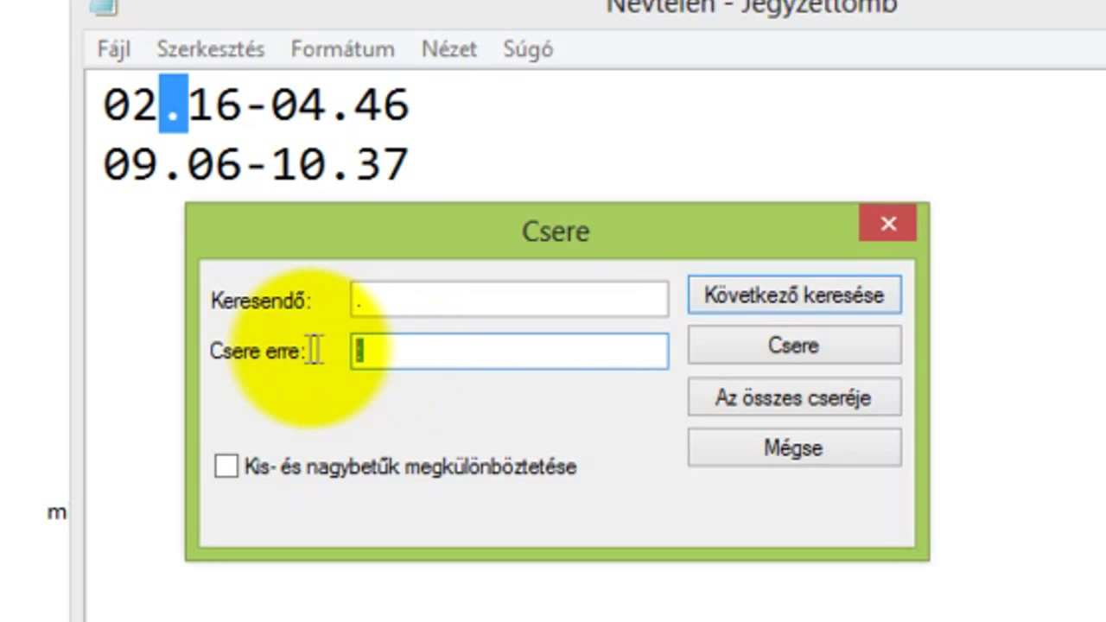
{"action": "left_click", "coordinate": [778, 400]}
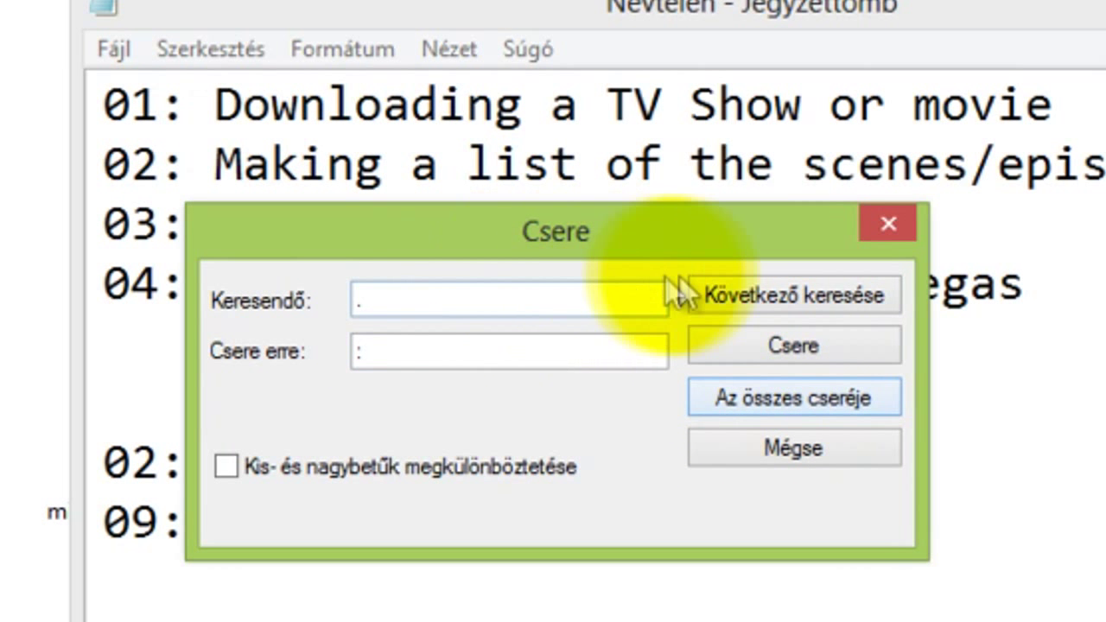
{"action": "left_click", "coordinate": [887, 224]}
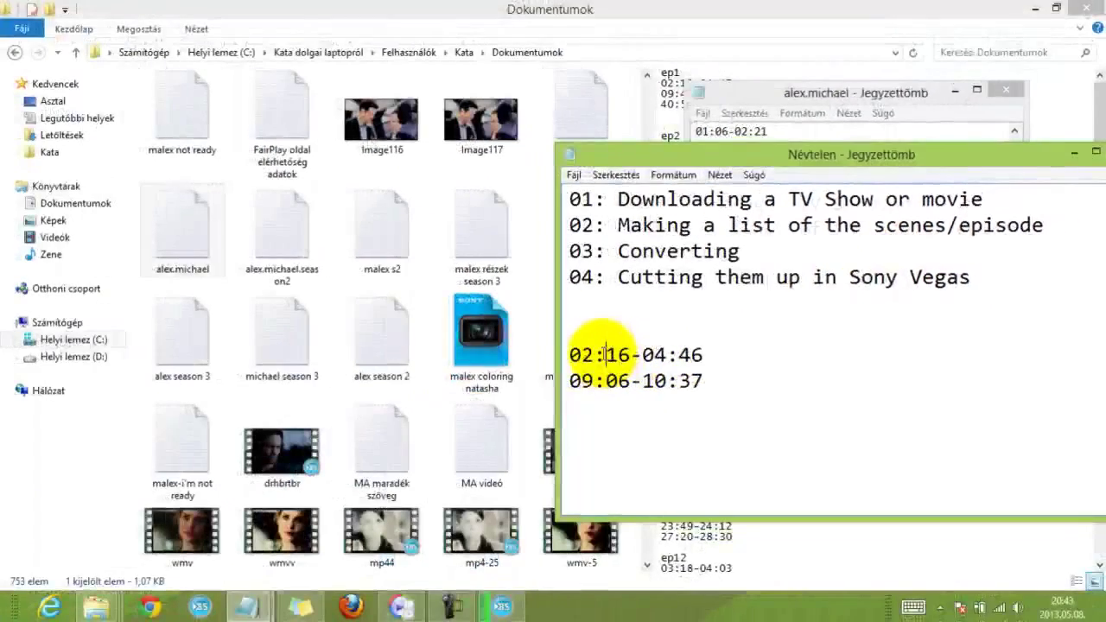
{"action": "left_click_drag", "start_coordinate": [605, 354], "coordinate": [595, 354]}
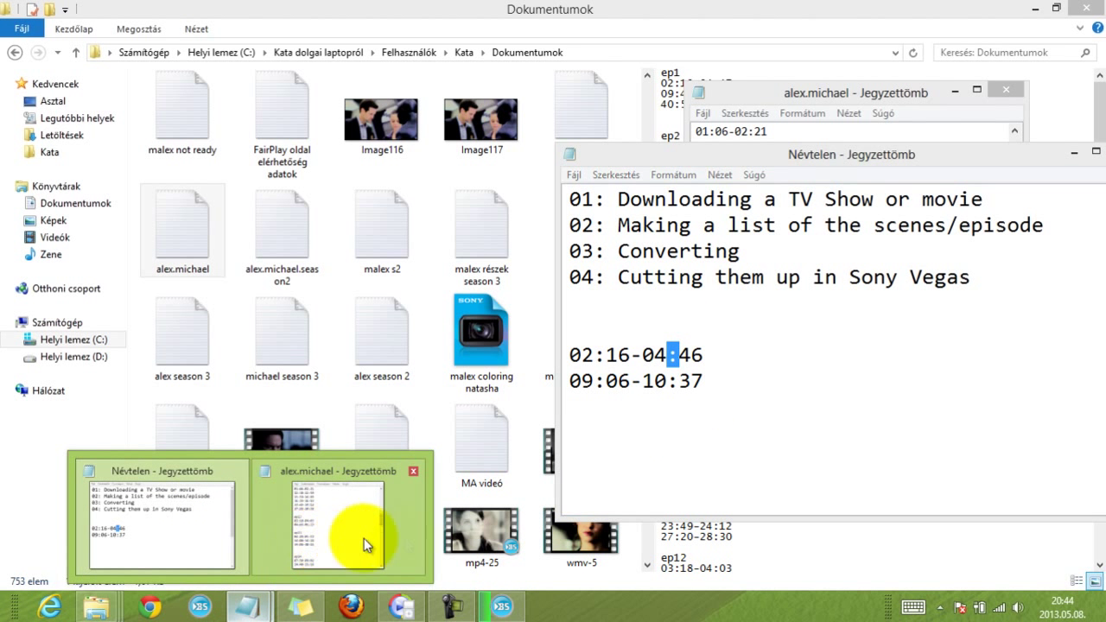
{"action": "left_click", "coordinate": [404, 609]}
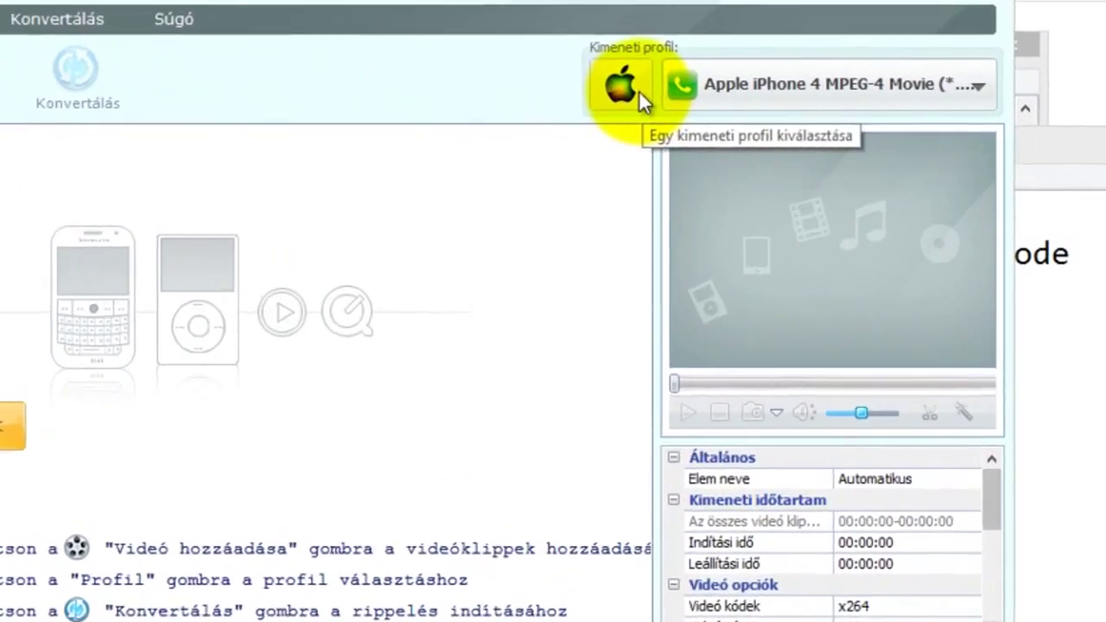
Pick Testreszabott AVI film (*.avi) from the Videófájlok profile category
{"action": "left_click", "coordinate": [752, 123]}
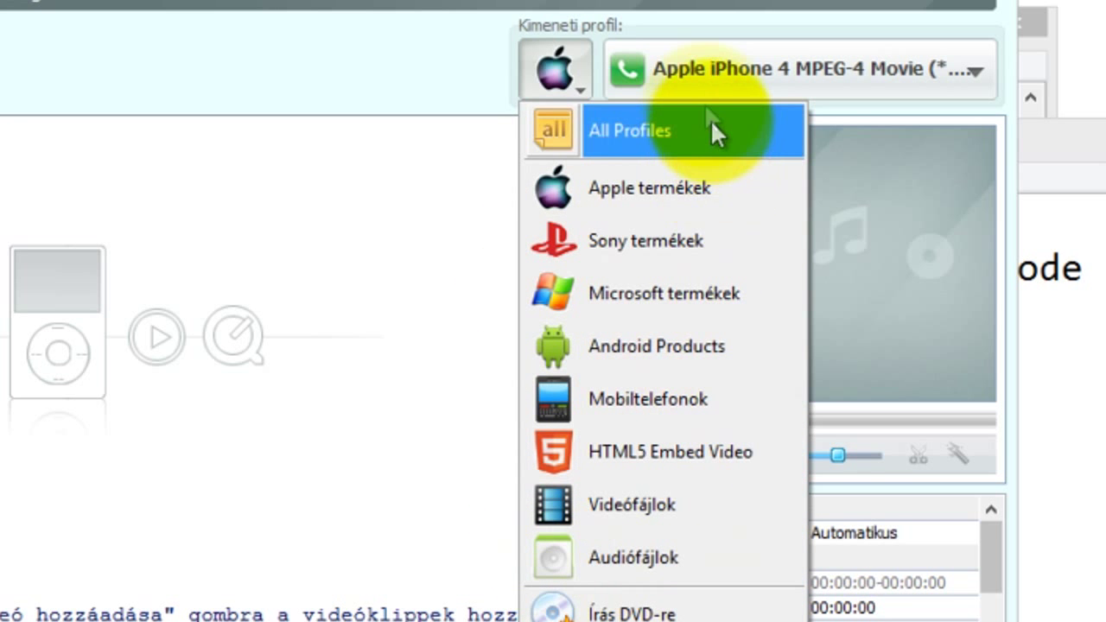
{"action": "left_click", "coordinate": [708, 513]}
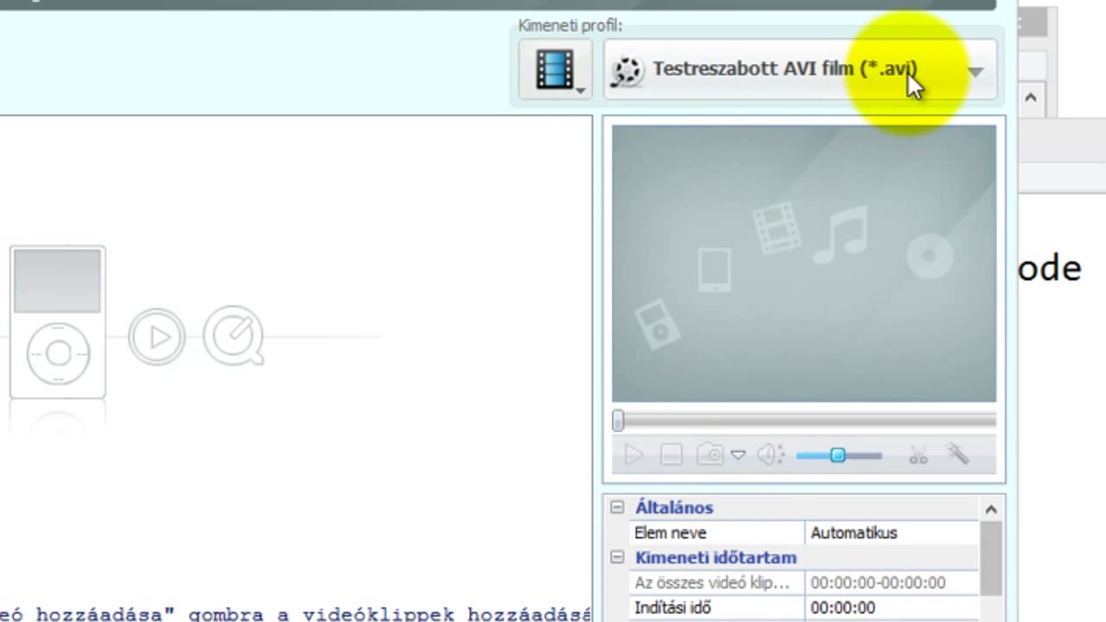
{"action": "left_click", "coordinate": [908, 74]}
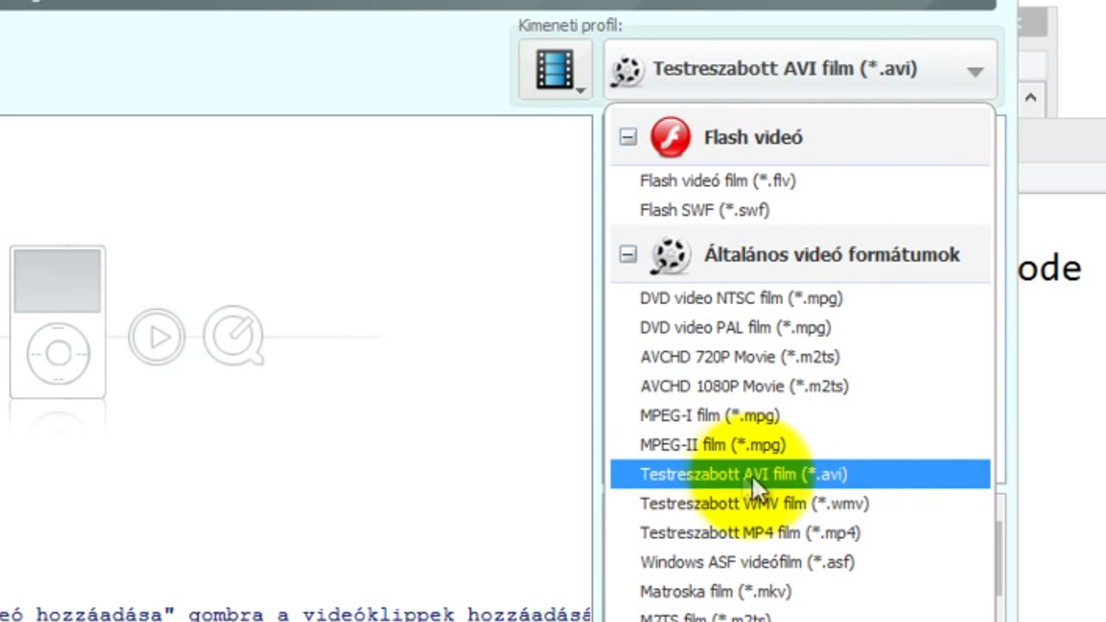
{"action": "left_click", "coordinate": [870, 477]}
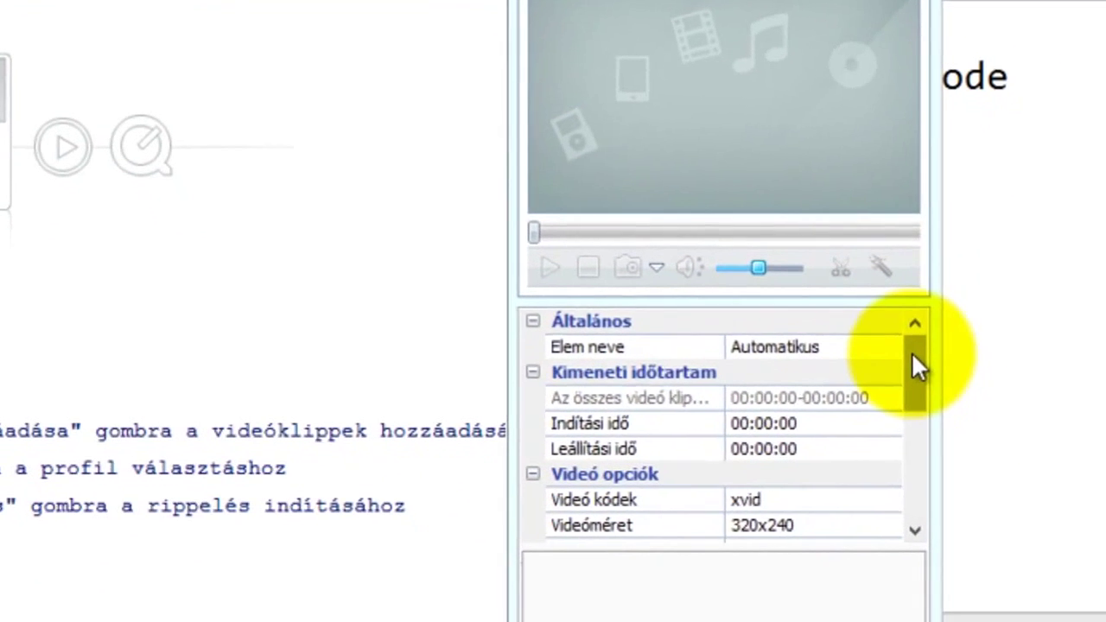
Keep xvid video at original size and set the video bitrate to 10000
{"action": "left_click_drag", "start_coordinate": [983, 525], "coordinate": [918, 560]}
{"action": "left_click", "coordinate": [890, 394]}
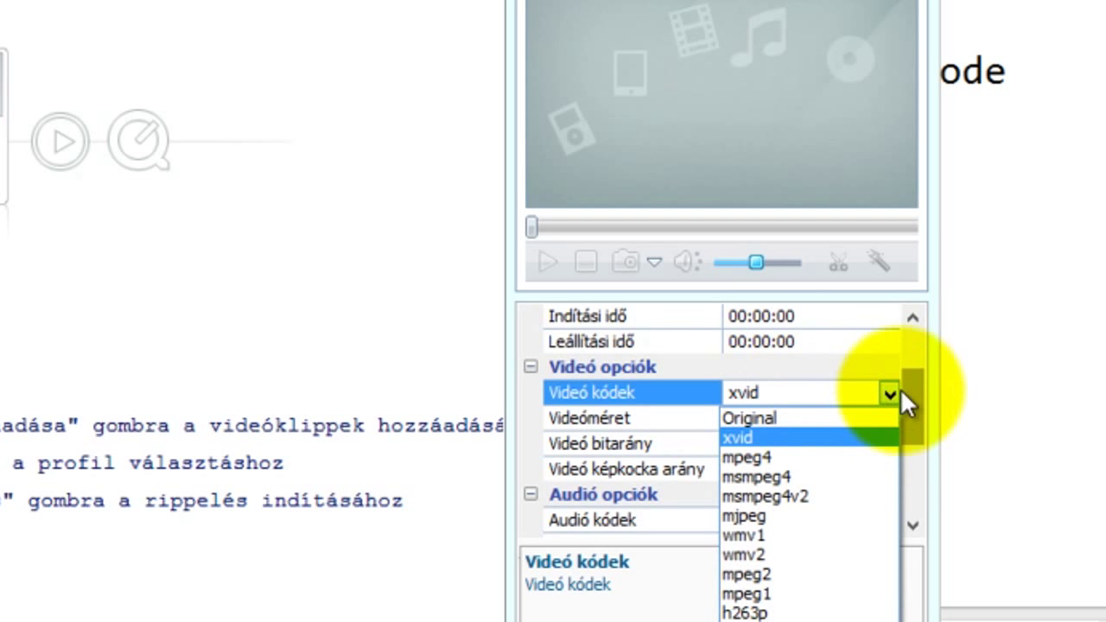
{"action": "left_click", "coordinate": [889, 394]}
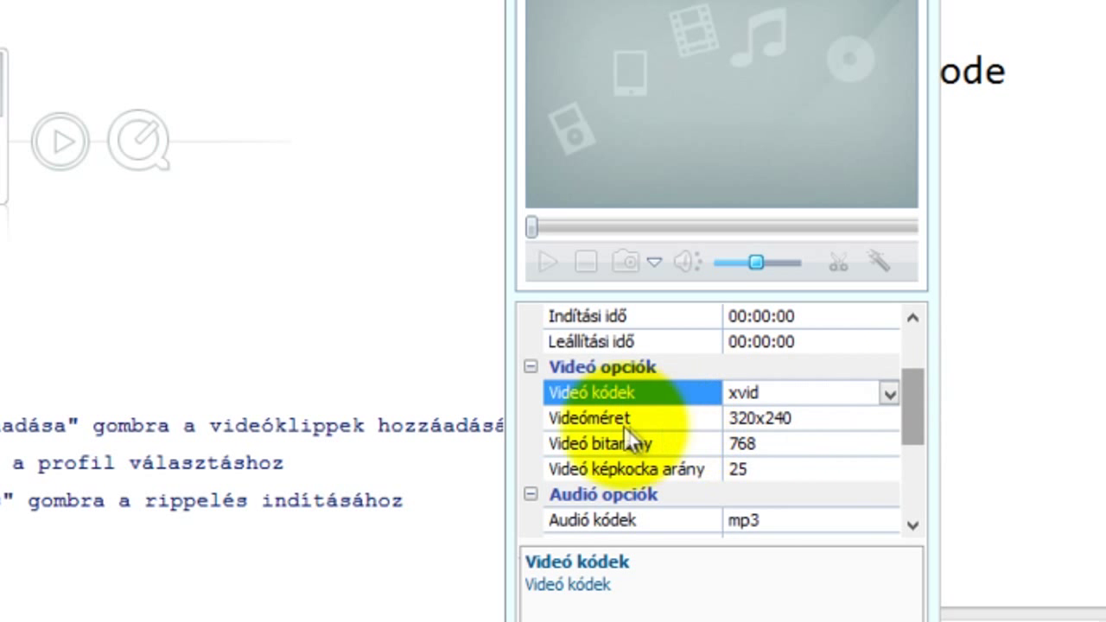
{"action": "left_click", "coordinate": [889, 419]}
{"action": "left_click", "coordinate": [819, 18]}
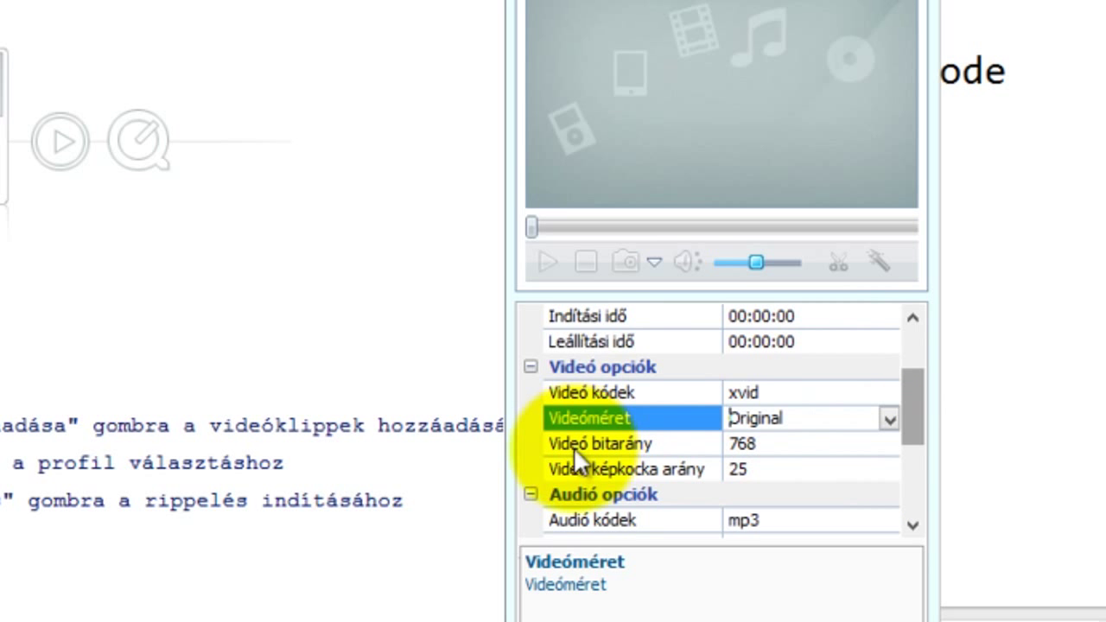
{"action": "left_click", "coordinate": [890, 443]}
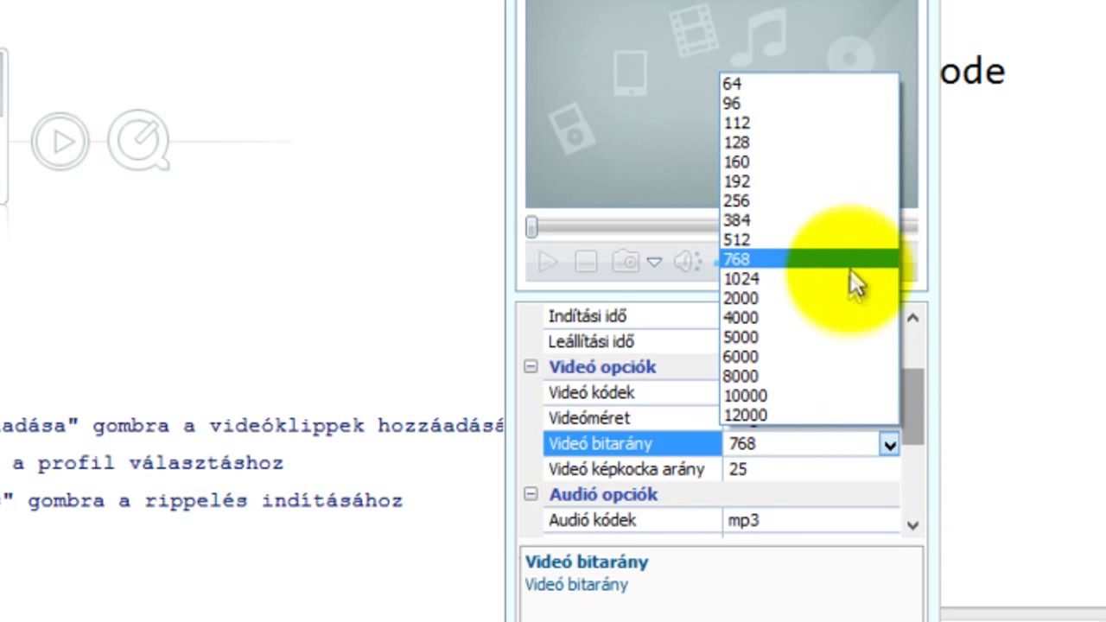
{"action": "left_click", "coordinate": [774, 395]}
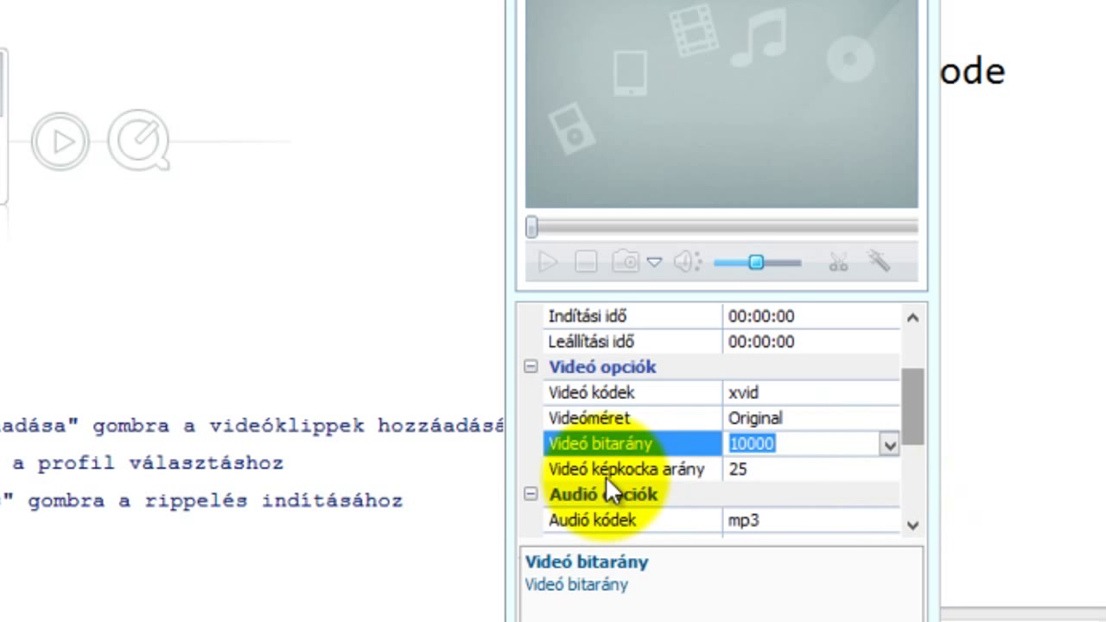
Set the frame rate to 29.97 and the audio bitrate to 192
{"action": "left_click", "coordinate": [890, 469]}
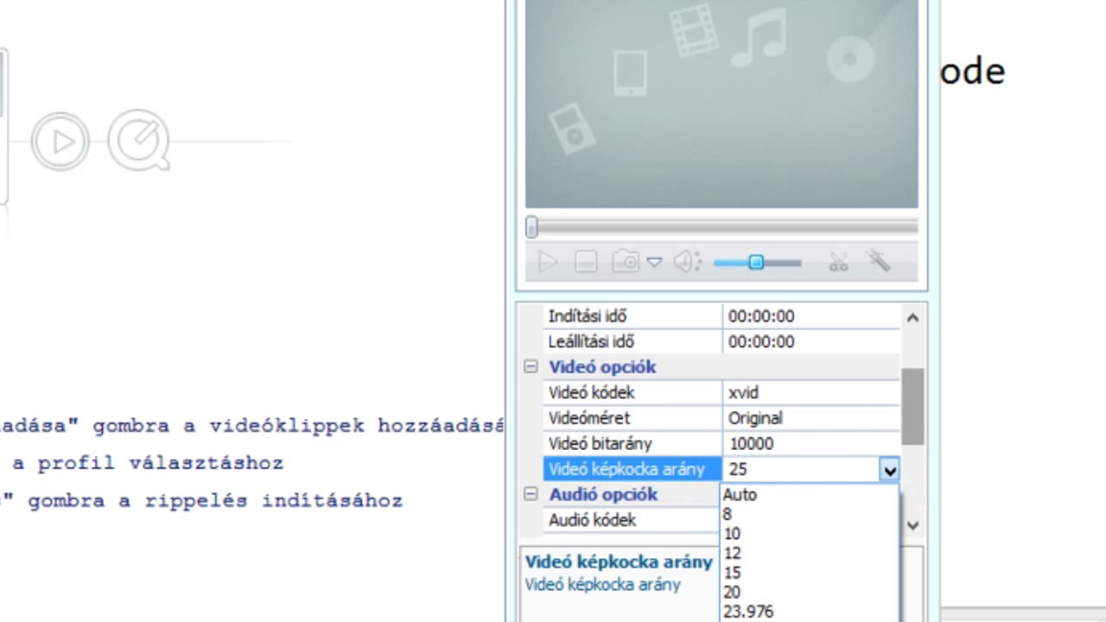
{"action": "key", "text": "Down"}
{"action": "key", "text": "Down"}
{"action": "key", "text": "Return"}
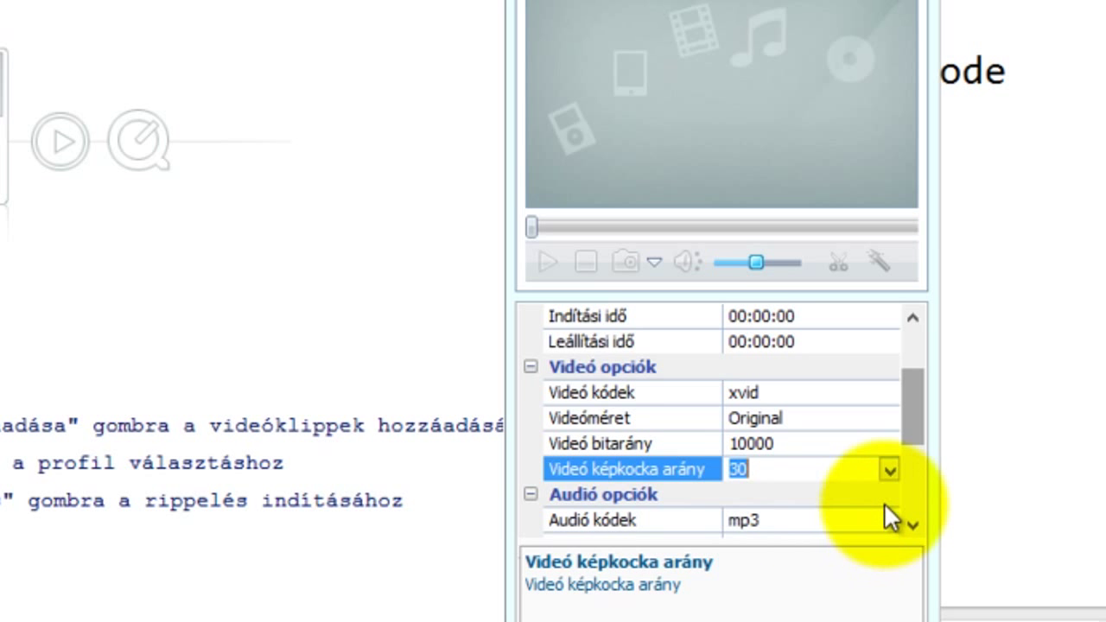
{"action": "left_click", "coordinate": [890, 469]}
{"action": "left_click", "coordinate": [743, 615]}
{"action": "left_click_drag", "start_coordinate": [913, 395], "coordinate": [905, 453]}
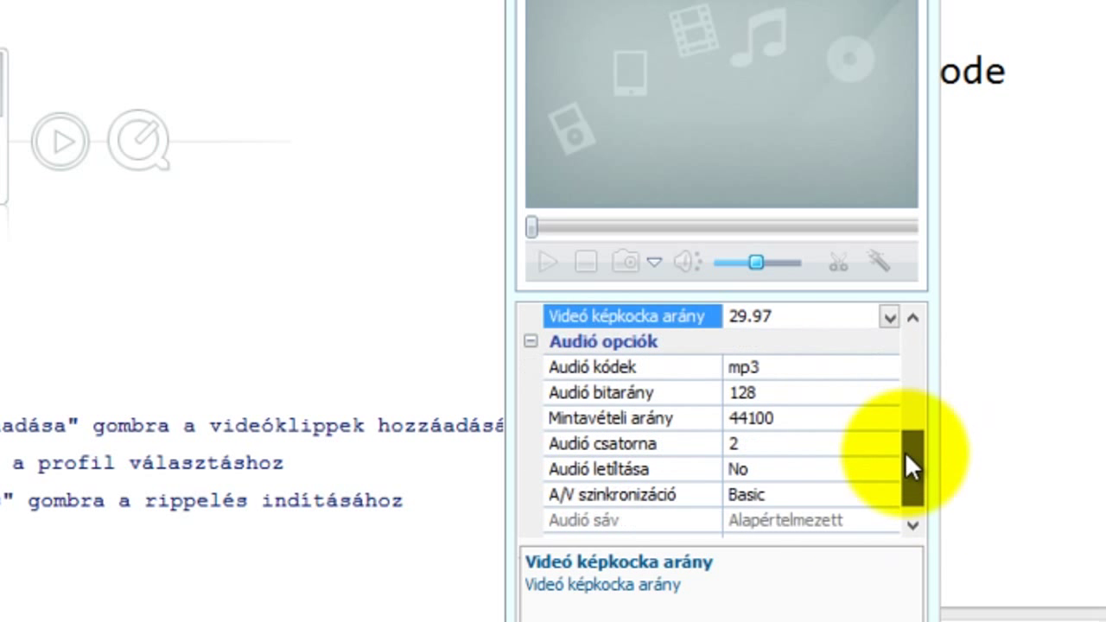
{"action": "left_click", "coordinate": [890, 393]}
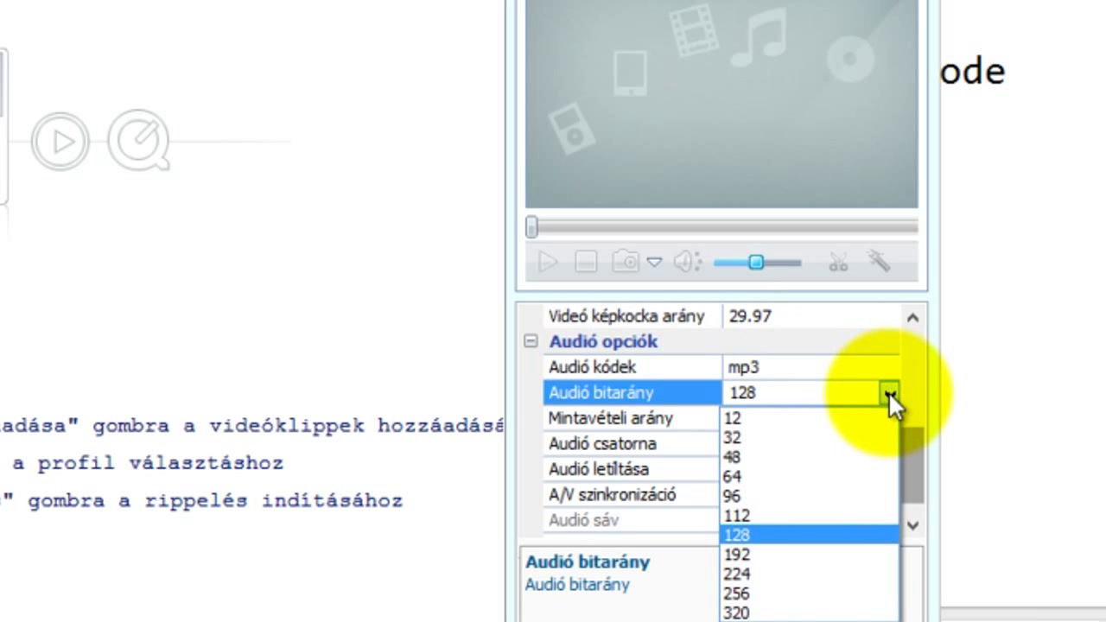
{"action": "left_click", "coordinate": [761, 553]}
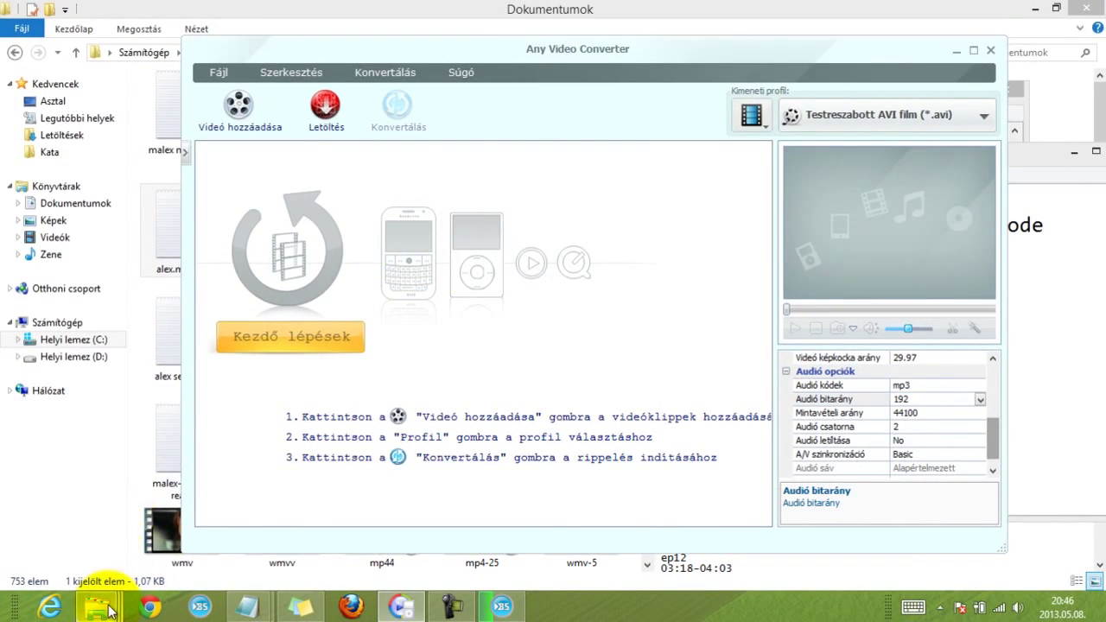
Drag Nikita.S01E01.WEB-DL.720p.Rus.Eng.mkv from its folder into the converter's file list
{"action": "mouse_move", "coordinate": [99, 605]}
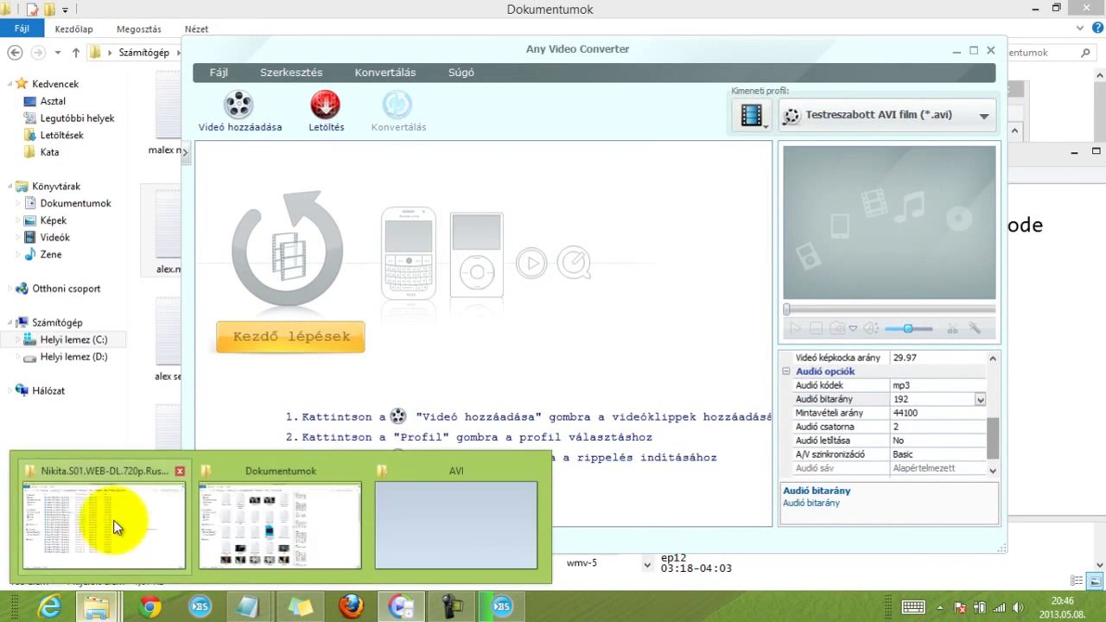
{"action": "left_click", "coordinate": [117, 527]}
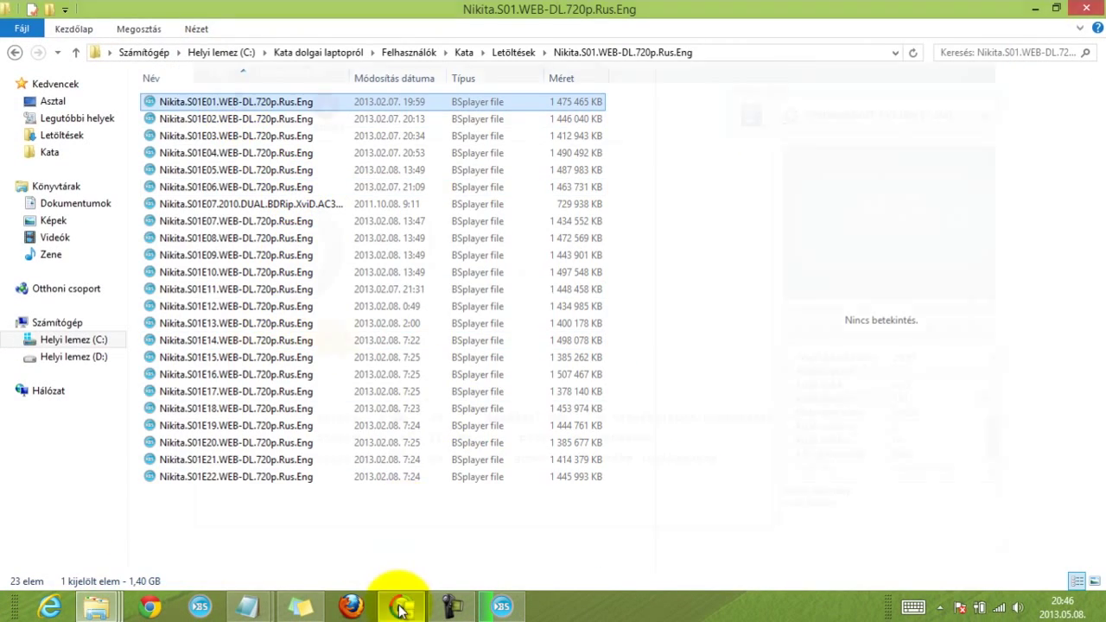
{"action": "left_click", "coordinate": [399, 608]}
{"action": "left_click_drag", "start_coordinate": [217, 102], "coordinate": [409, 149]}
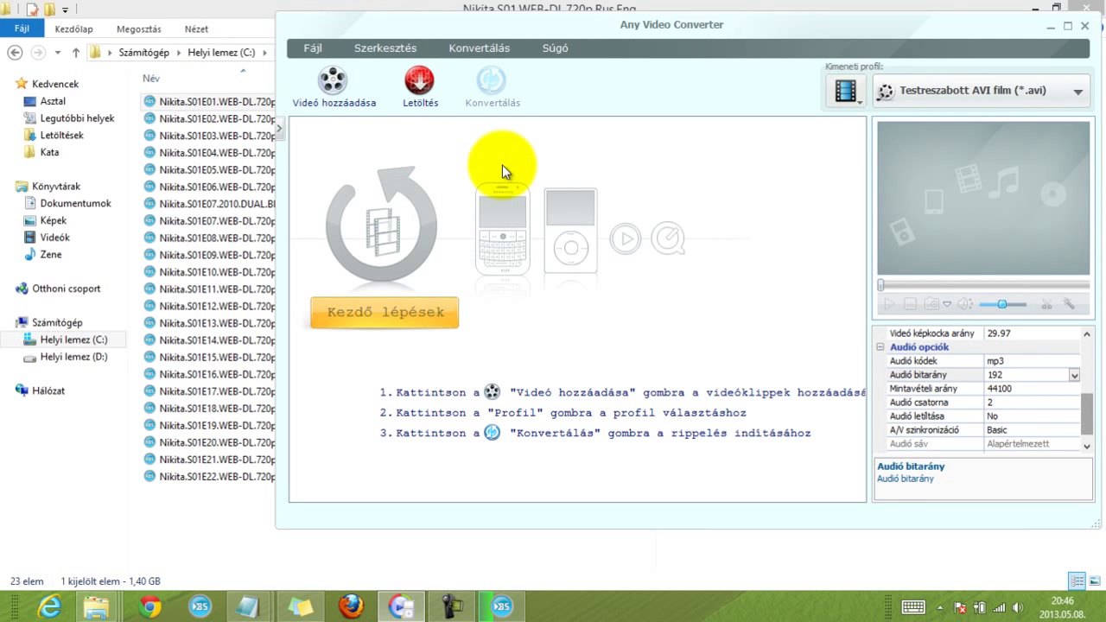
{"action": "left_click_drag", "start_coordinate": [502, 164], "coordinate": [496, 172]}
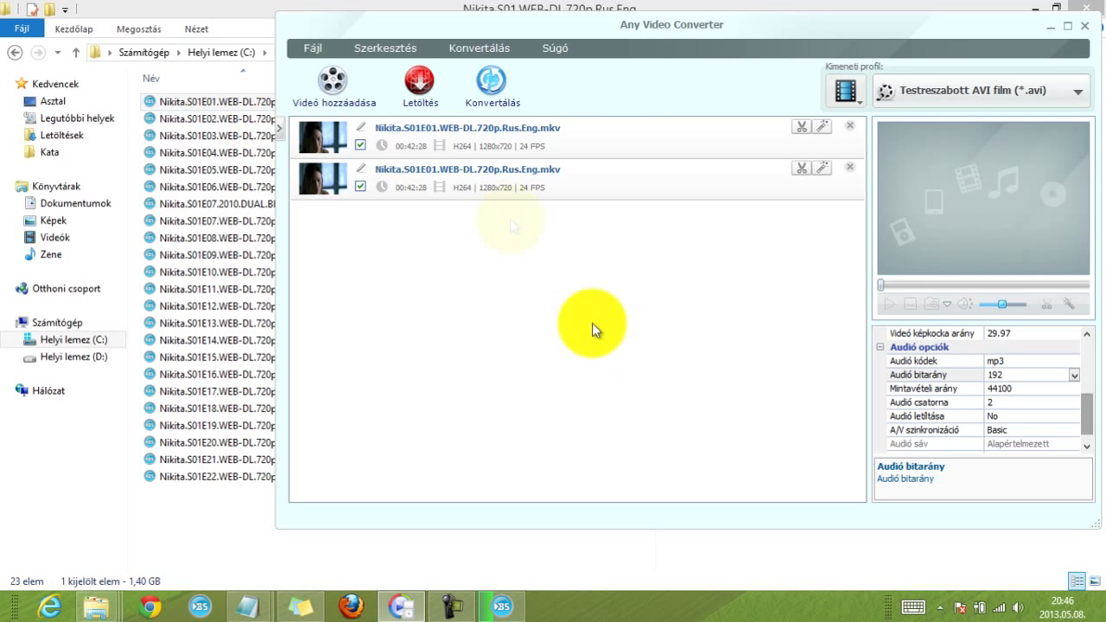
Select the first episode copy and paste 02:16 from the Notepad notes as its start time
{"action": "left_click_drag", "start_coordinate": [853, 32], "coordinate": [796, 39]}
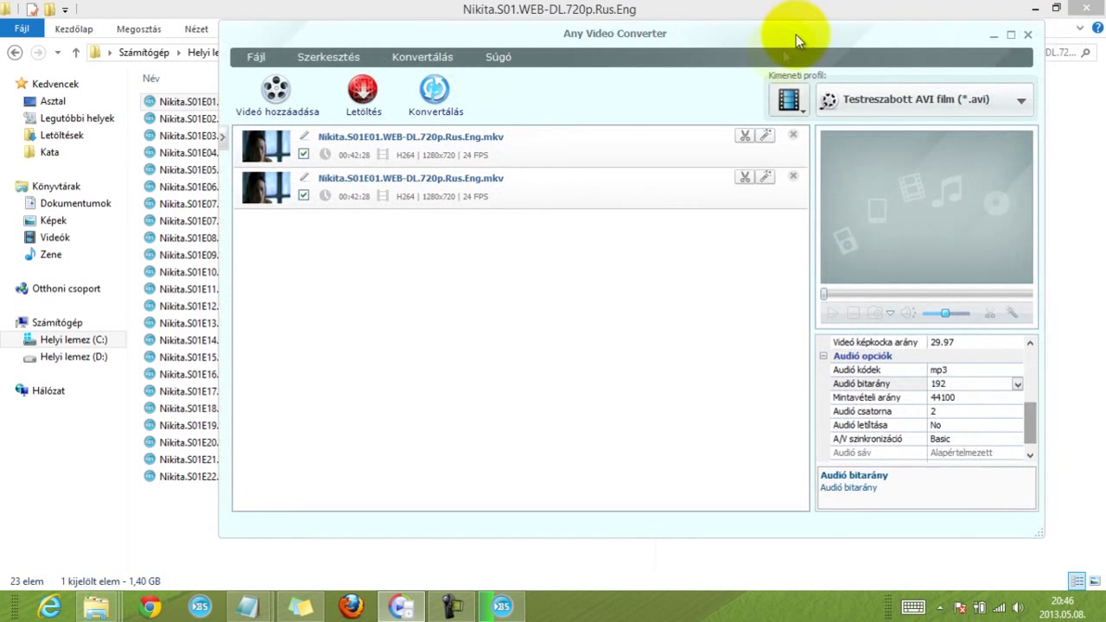
{"action": "left_click", "coordinate": [586, 147]}
{"action": "left_click_drag", "start_coordinate": [1031, 421], "coordinate": [1042, 362]}
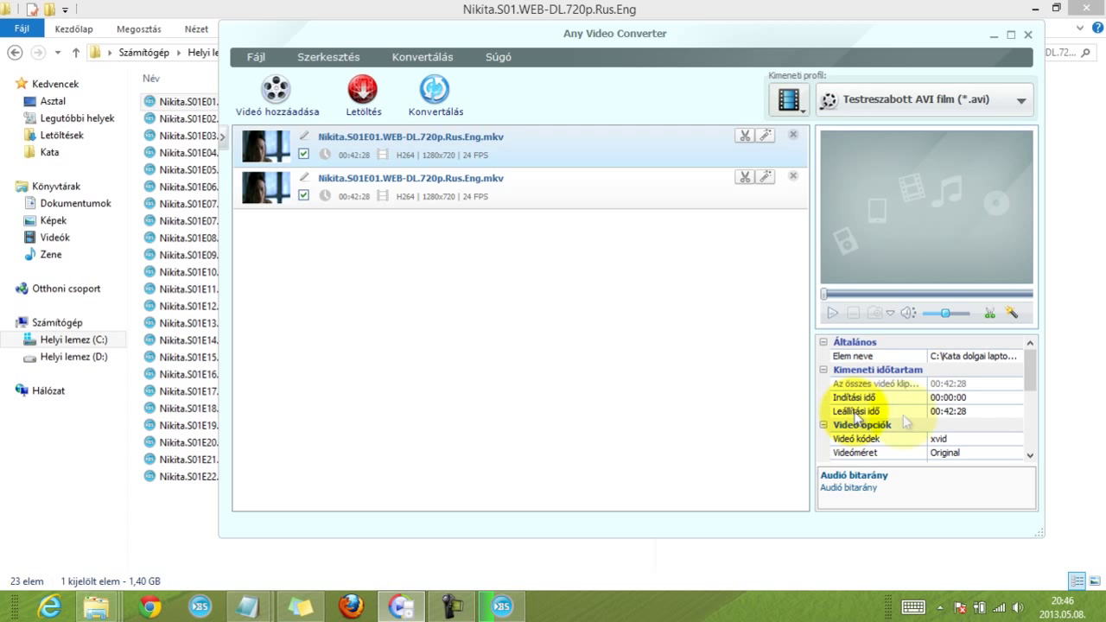
{"action": "left_click", "coordinate": [248, 607]}
{"action": "left_click_drag", "start_coordinate": [90, 154], "coordinate": [30, 154]}
{"action": "key", "text": "ctrl+c"}
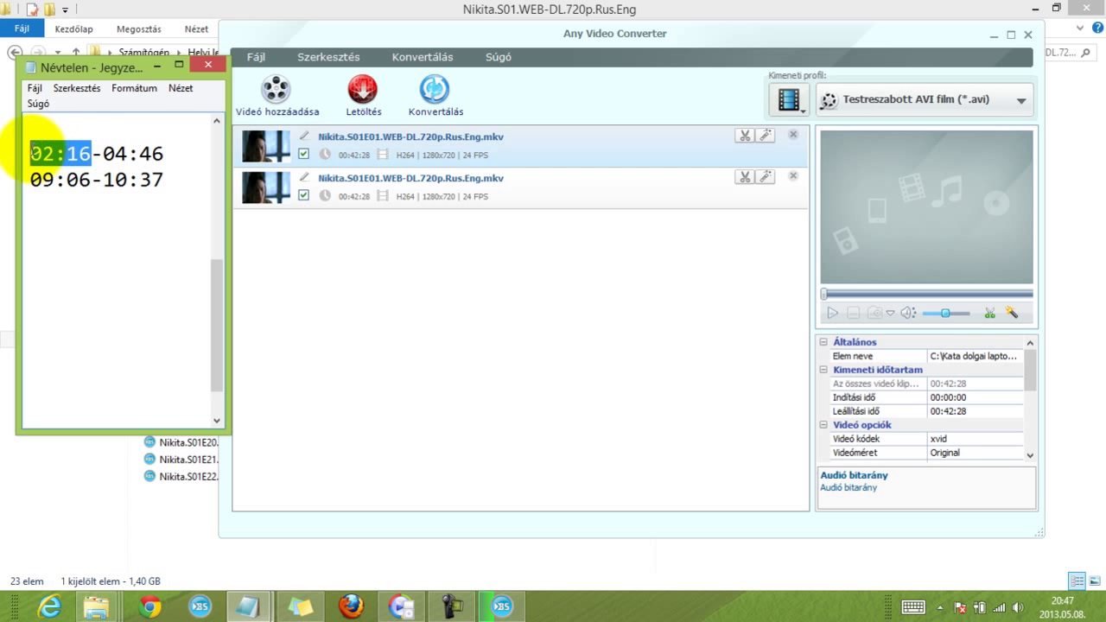
{"action": "right_click", "coordinate": [53, 153]}
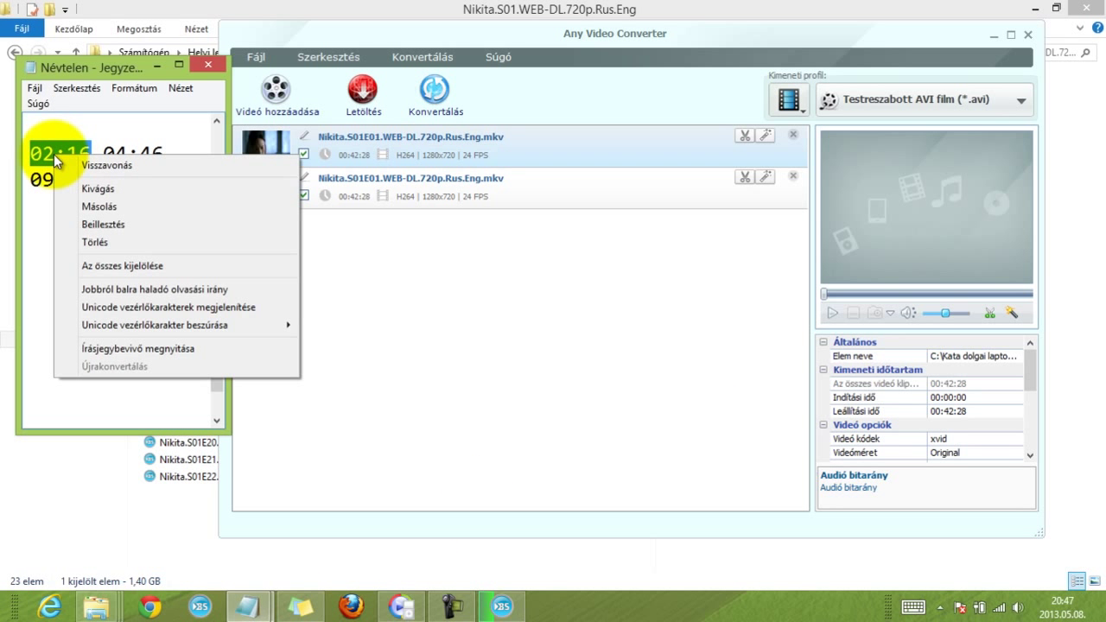
{"action": "left_click", "coordinate": [100, 205]}
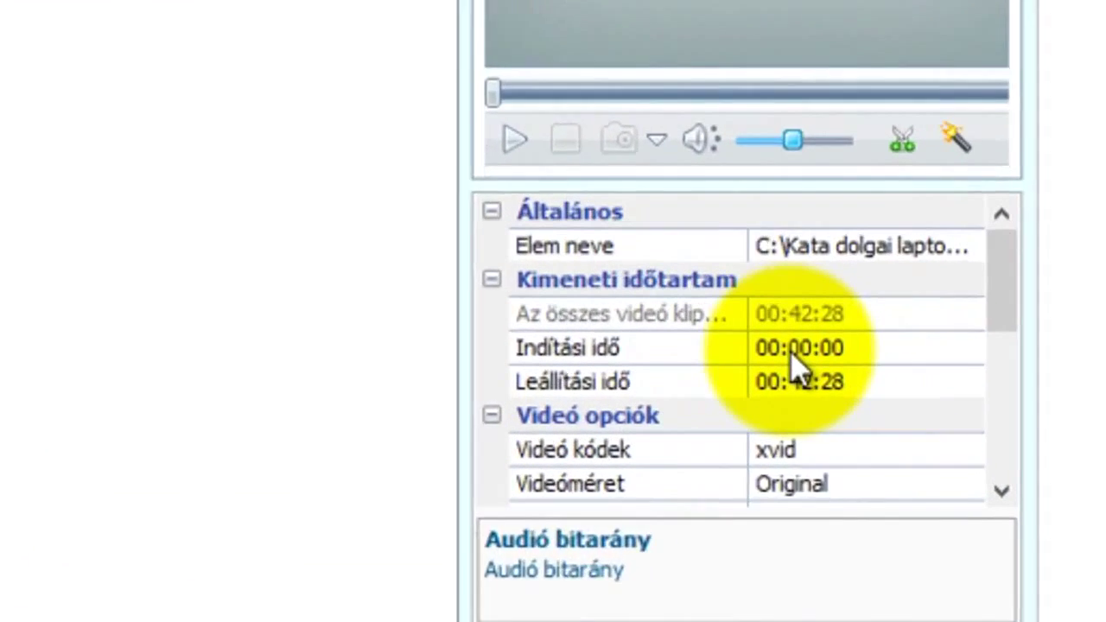
{"action": "left_click", "coordinate": [945, 398]}
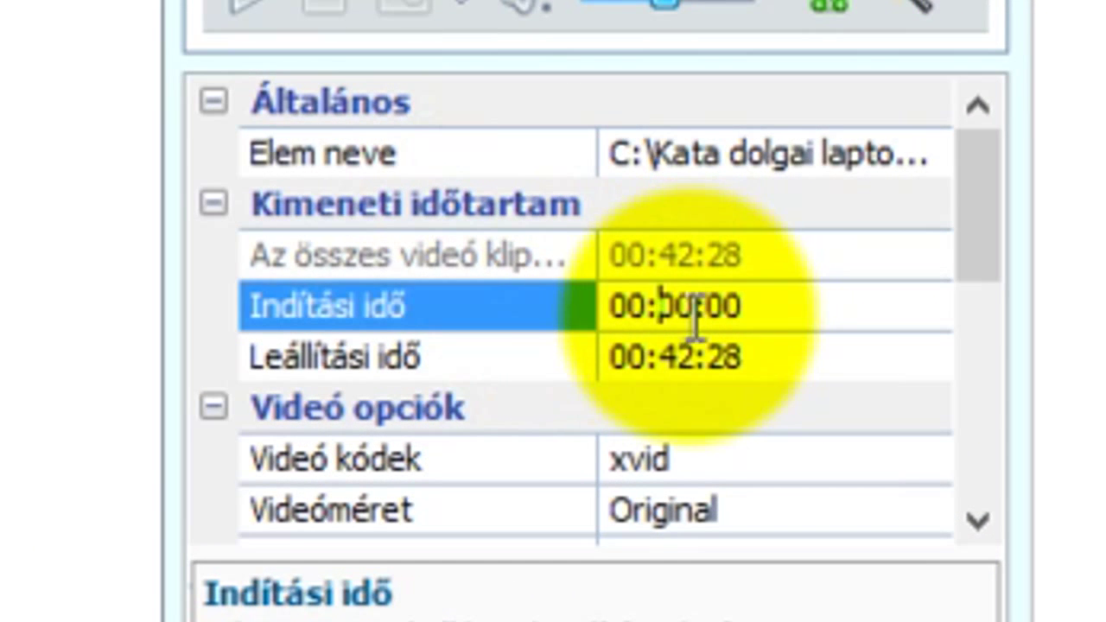
{"action": "left_click", "coordinate": [662, 311]}
{"action": "key", "text": "ctrl+v"}
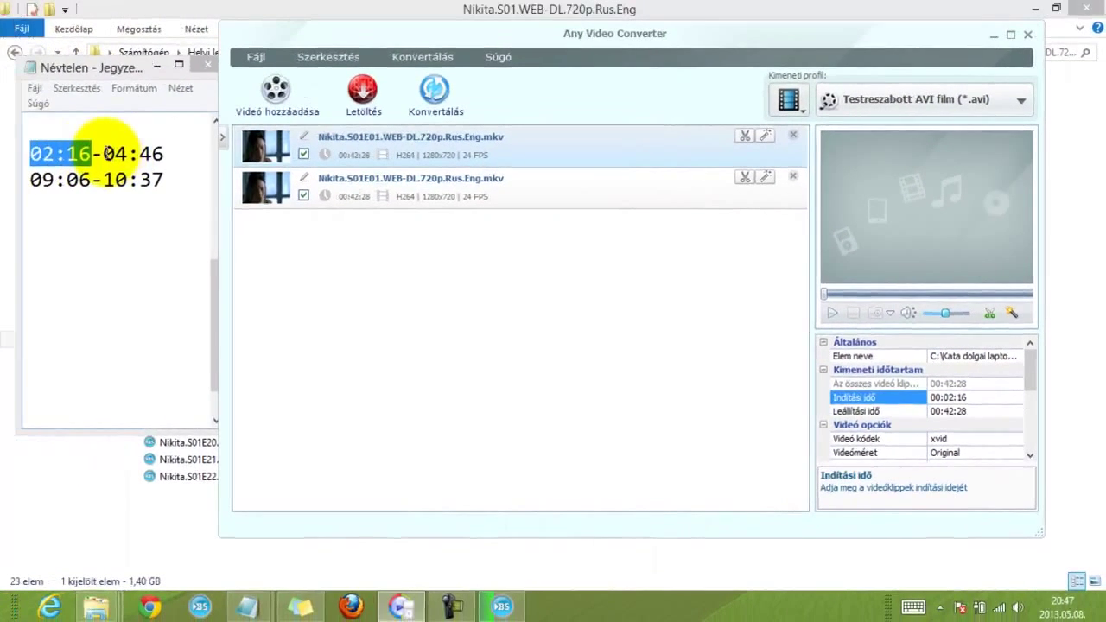
Paste 04:46 from the notes as the first copy's stop time
{"action": "left_click_drag", "start_coordinate": [104, 153], "coordinate": [169, 152]}
{"action": "key", "text": "ctrl+c"}
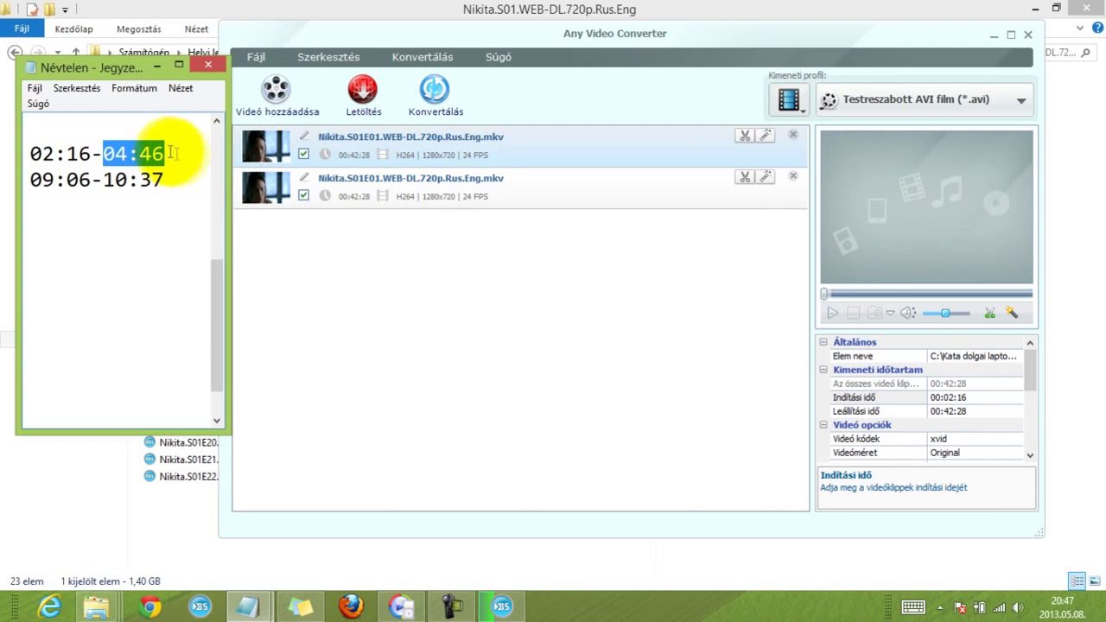
{"action": "left_click", "coordinate": [947, 413]}
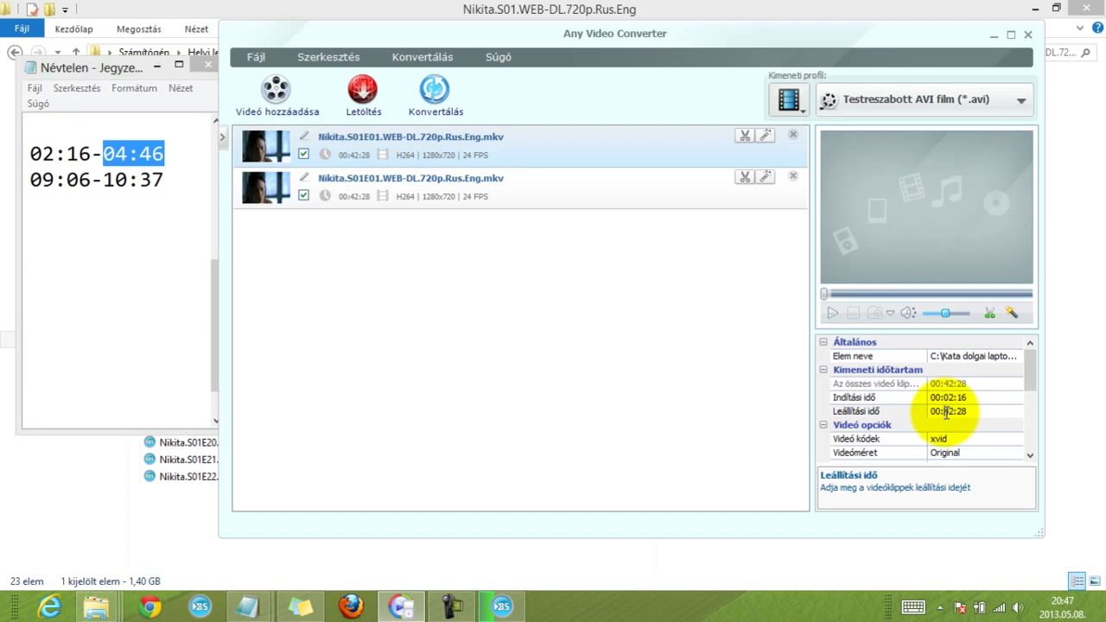
{"action": "key", "text": "ctrl+v"}
{"action": "left_click", "coordinate": [968, 396]}
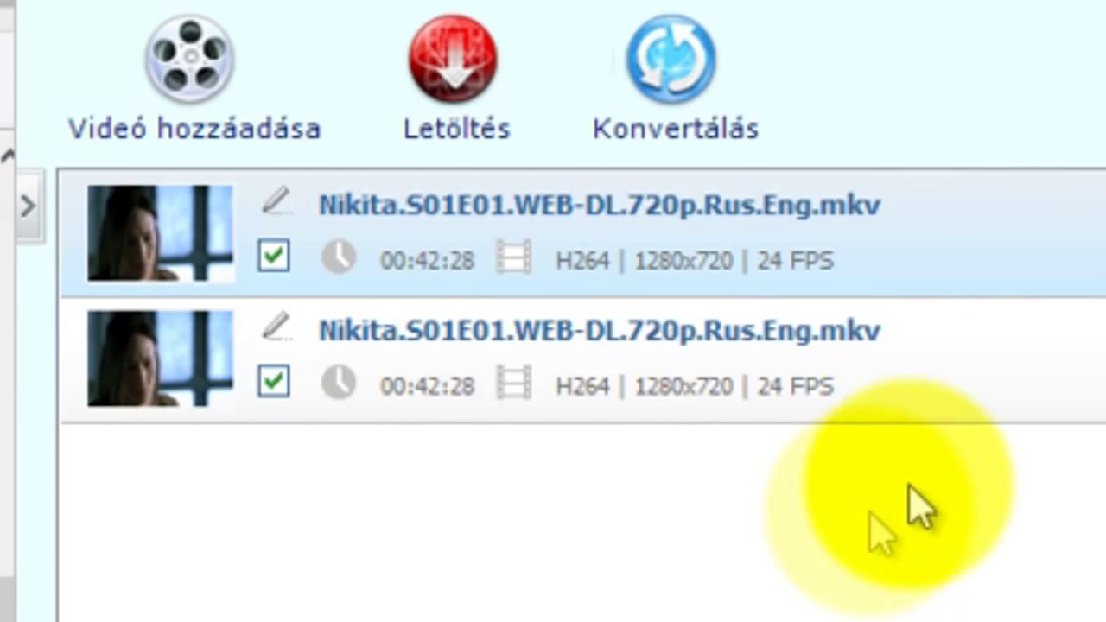
{"action": "left_click", "coordinate": [981, 393]}
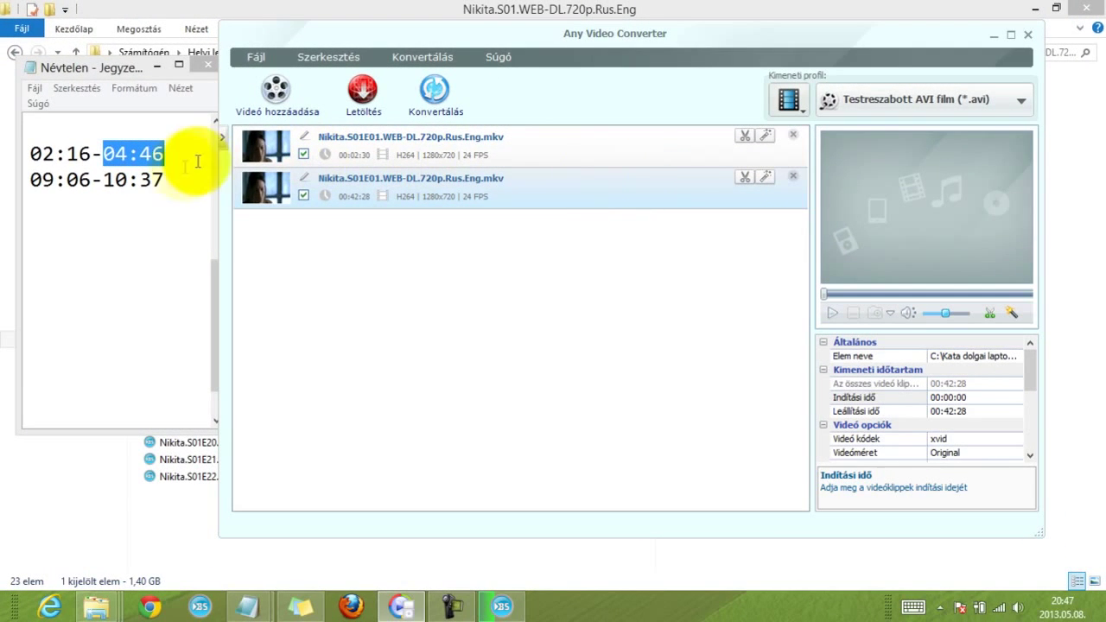
Give the second episode copy a start time of 09:06 and a stop time of 10:37
{"action": "left_click_drag", "start_coordinate": [91, 180], "coordinate": [9, 184]}
{"action": "key", "text": "ctrl+c"}
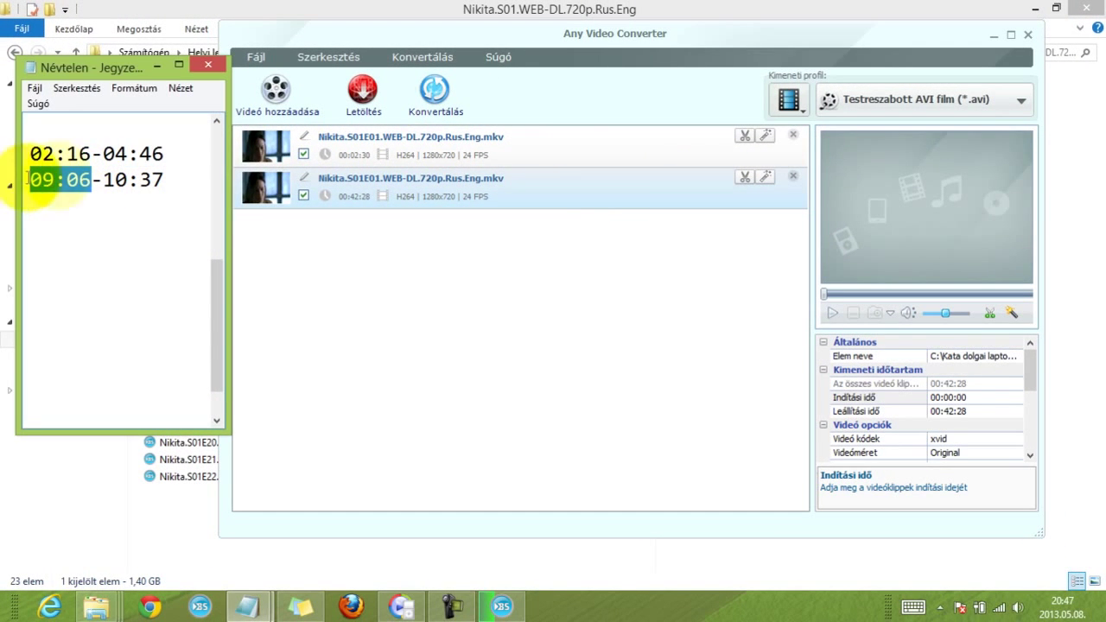
{"action": "left_click", "coordinate": [948, 396]}
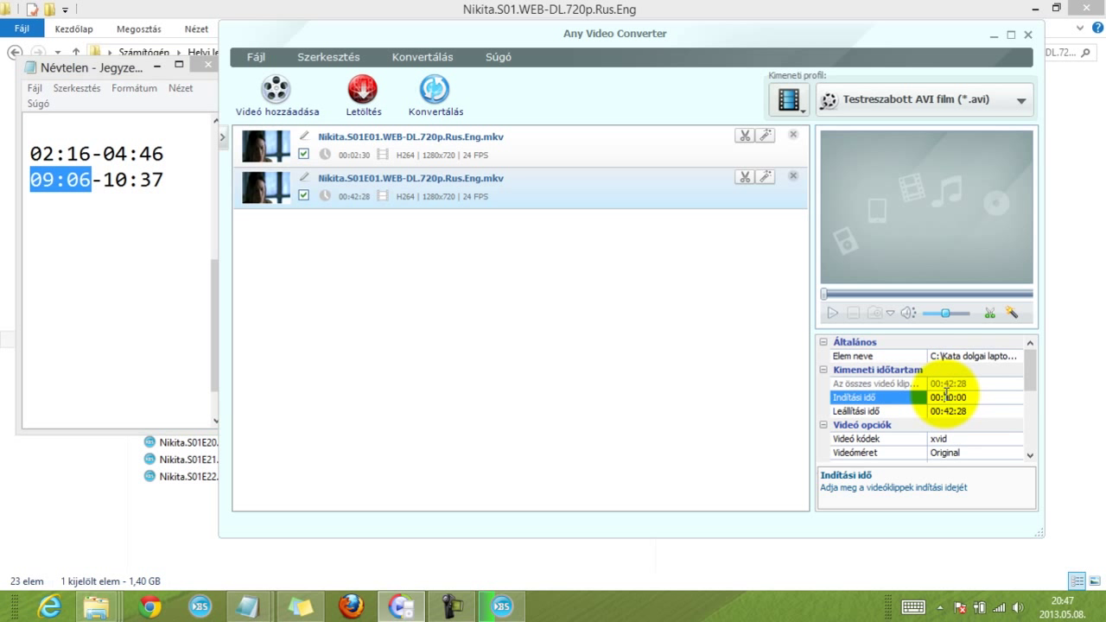
{"action": "key", "text": "ctrl+v"}
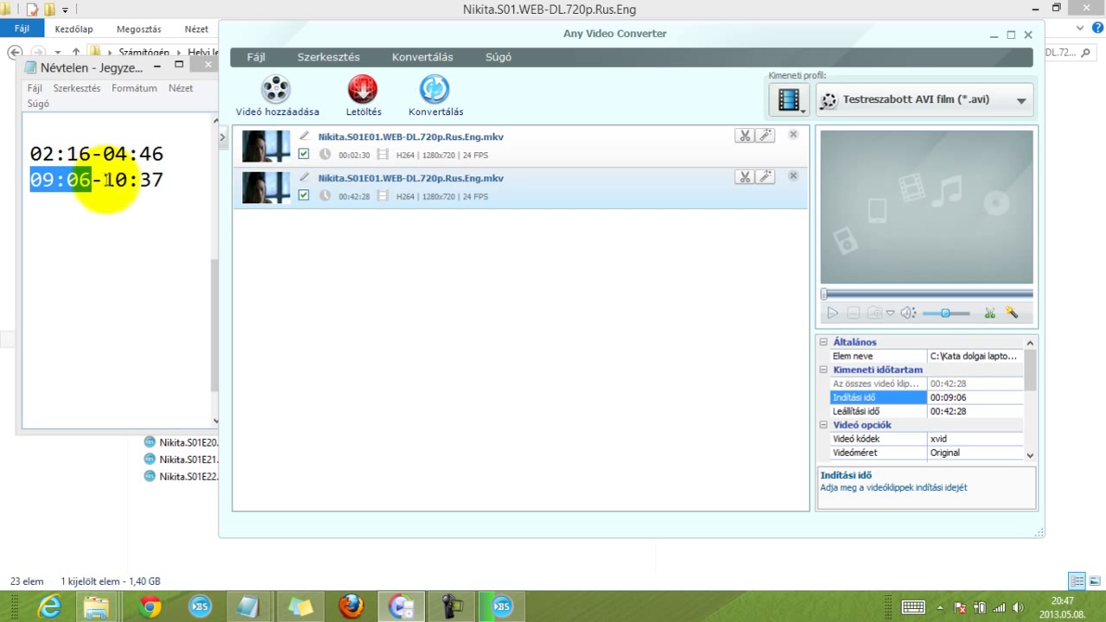
{"action": "left_click_drag", "start_coordinate": [104, 179], "coordinate": [172, 177]}
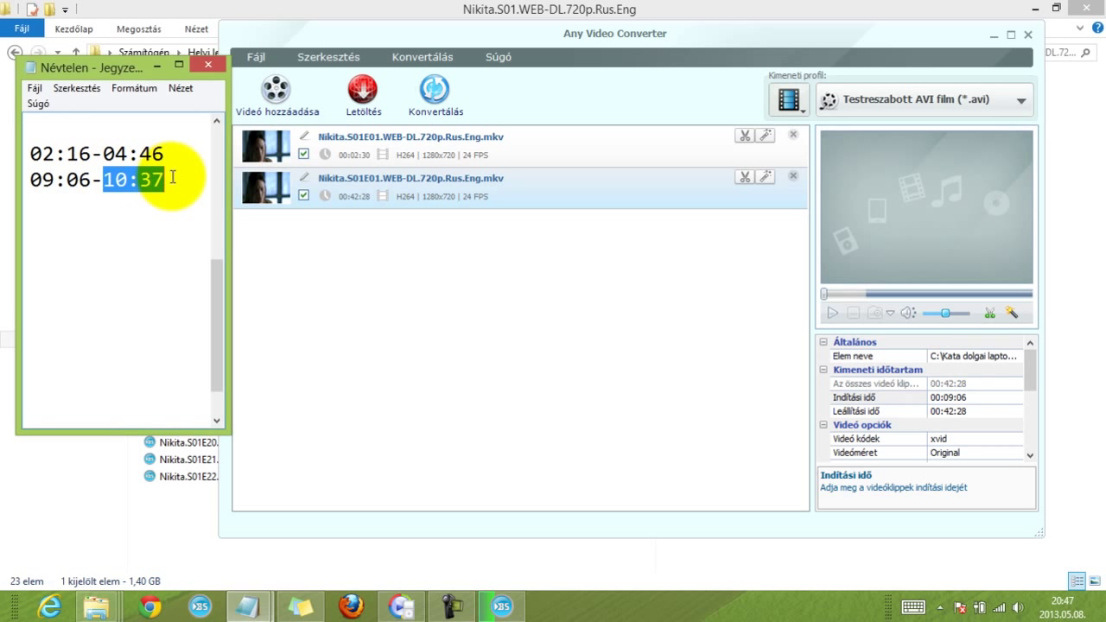
{"action": "left_click", "coordinate": [947, 410]}
{"action": "key", "text": "Return"}
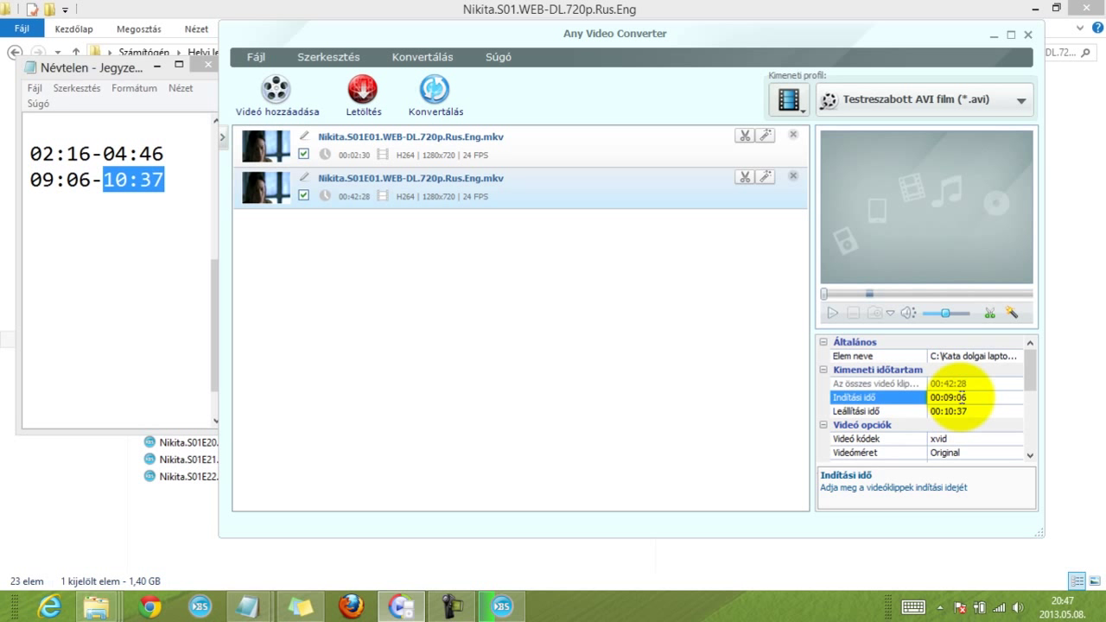
{"action": "left_click", "coordinate": [547, 138]}
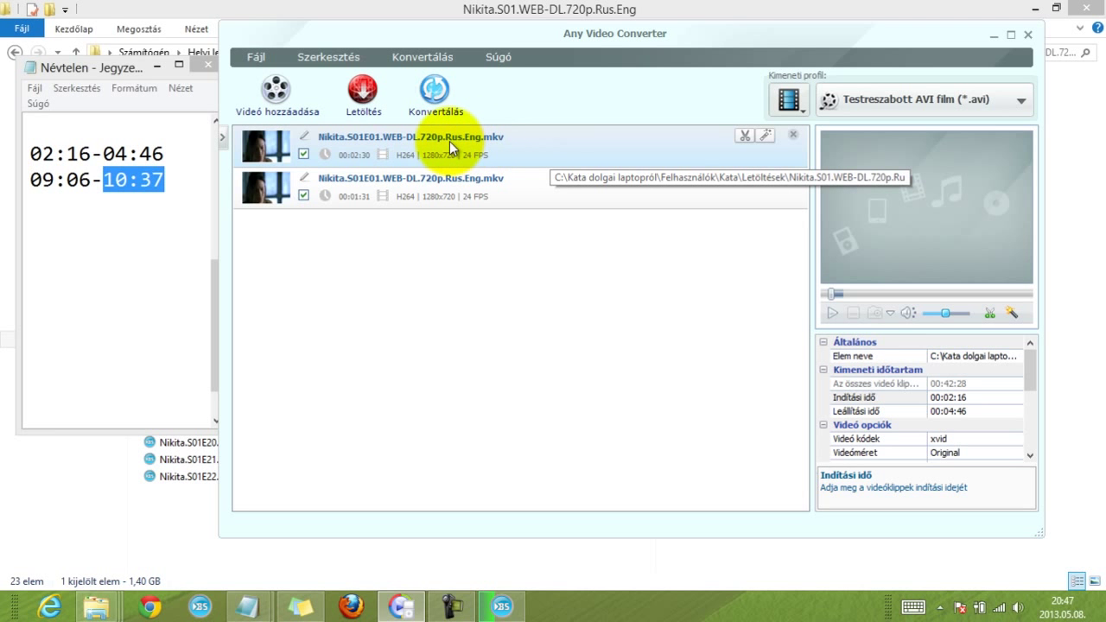
{"action": "left_click_drag", "start_coordinate": [1028, 362], "coordinate": [1018, 442]}
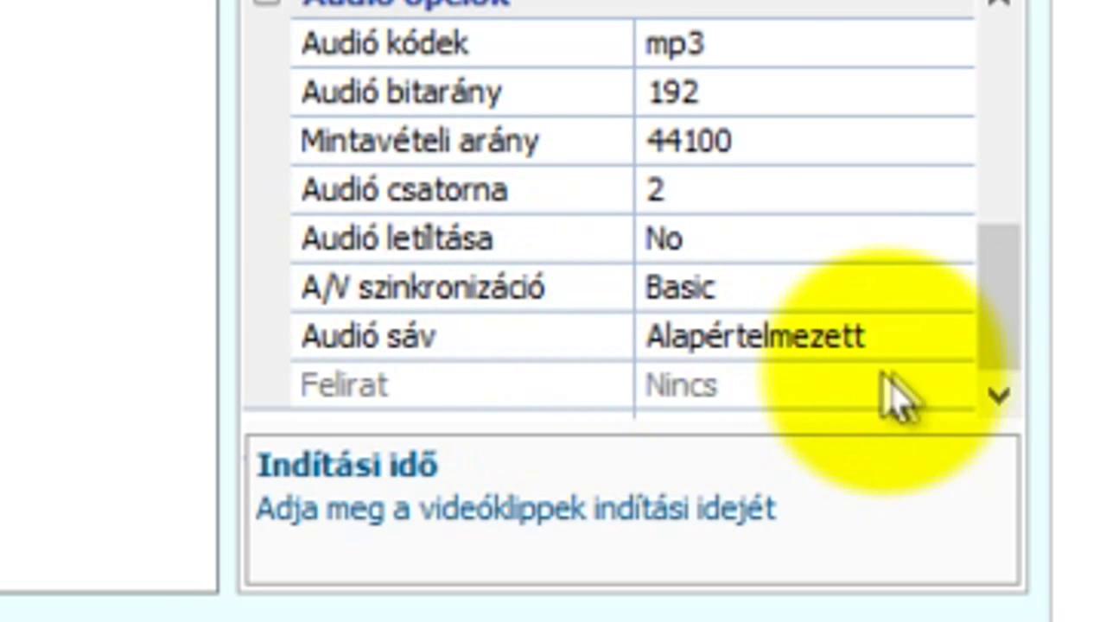
Set the audio track to 1 - ENG for both episode clips
{"action": "left_click", "coordinate": [966, 344]}
{"action": "left_click", "coordinate": [958, 340]}
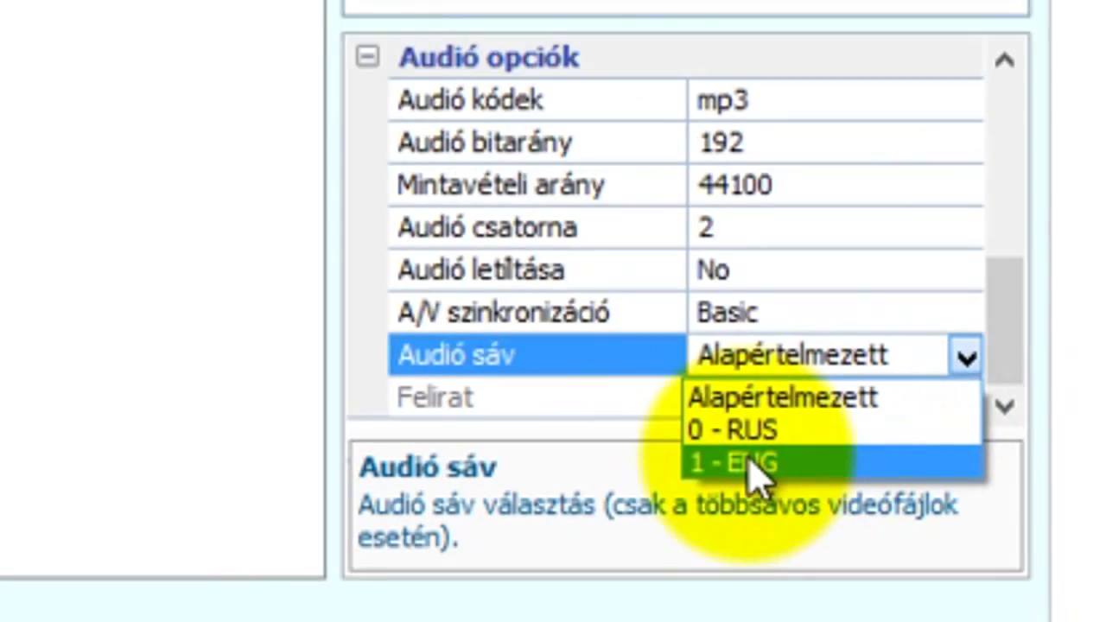
{"action": "left_click", "coordinate": [717, 461]}
{"action": "left_click", "coordinate": [421, 37]}
{"action": "left_click", "coordinate": [1004, 417]}
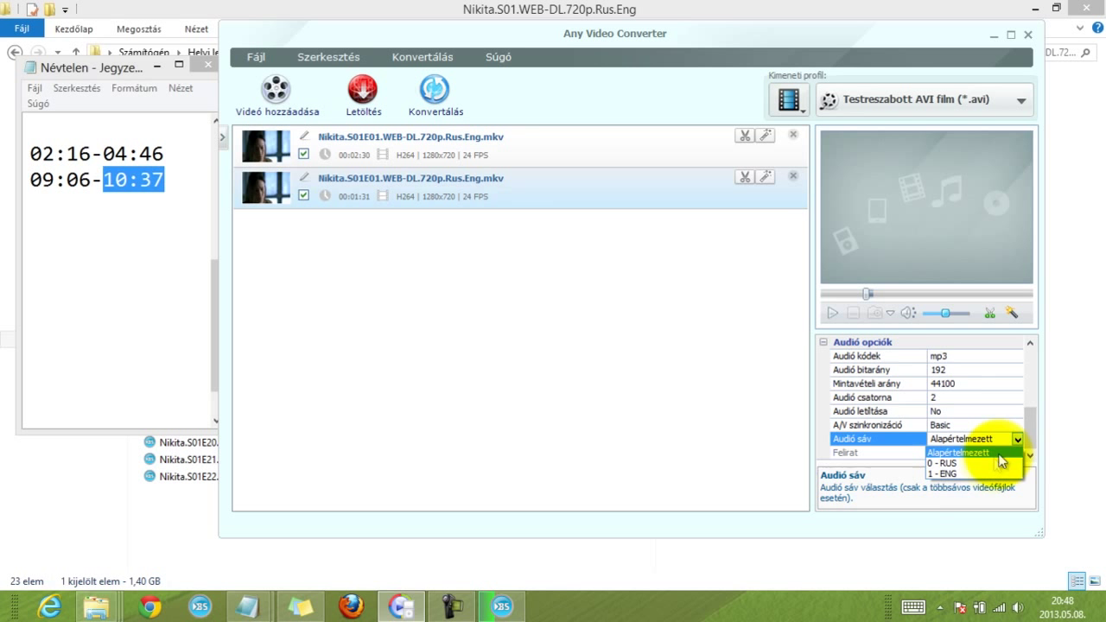
{"action": "left_click", "coordinate": [970, 472]}
{"action": "left_click", "coordinate": [662, 159]}
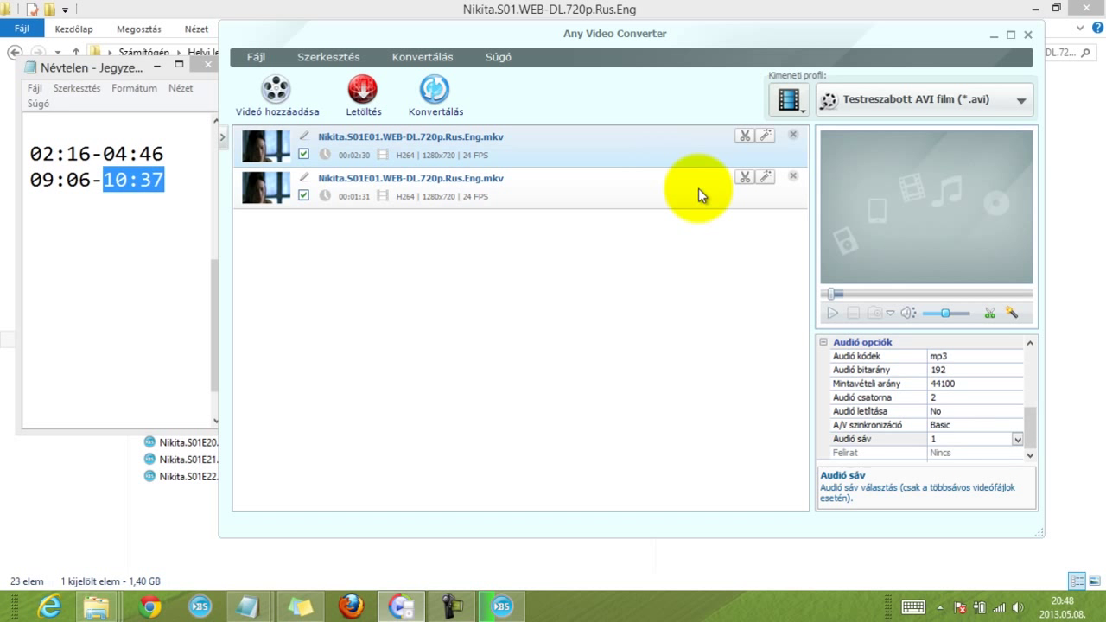
Start the AVI conversion and bring the AVI output folder window forward
{"action": "left_click", "coordinate": [437, 92]}
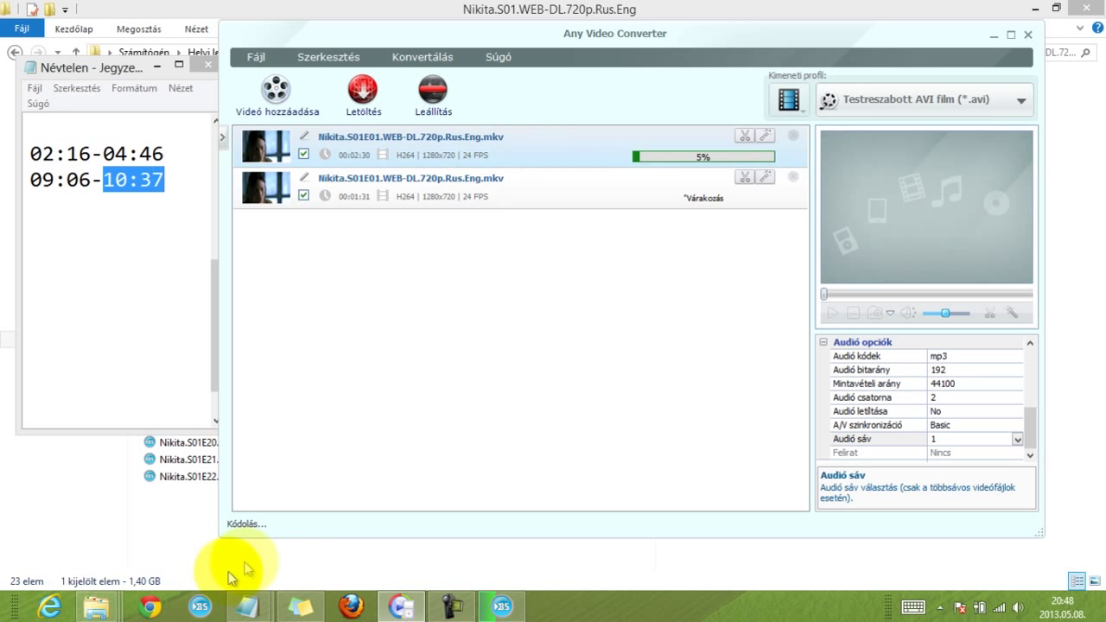
{"action": "mouse_move", "coordinate": [123, 607]}
{"action": "left_click", "coordinate": [393, 508]}
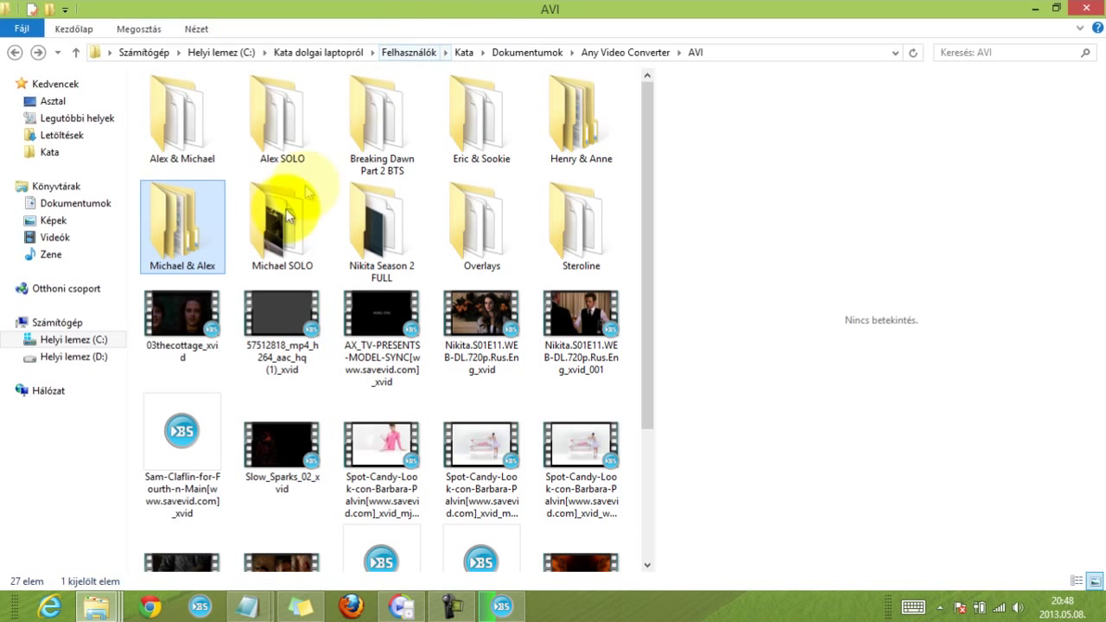
Browse Michael & Alex > Season 1, preview the S01E21 clip, then return to the AVI folder
{"action": "double_click", "coordinate": [189, 222]}
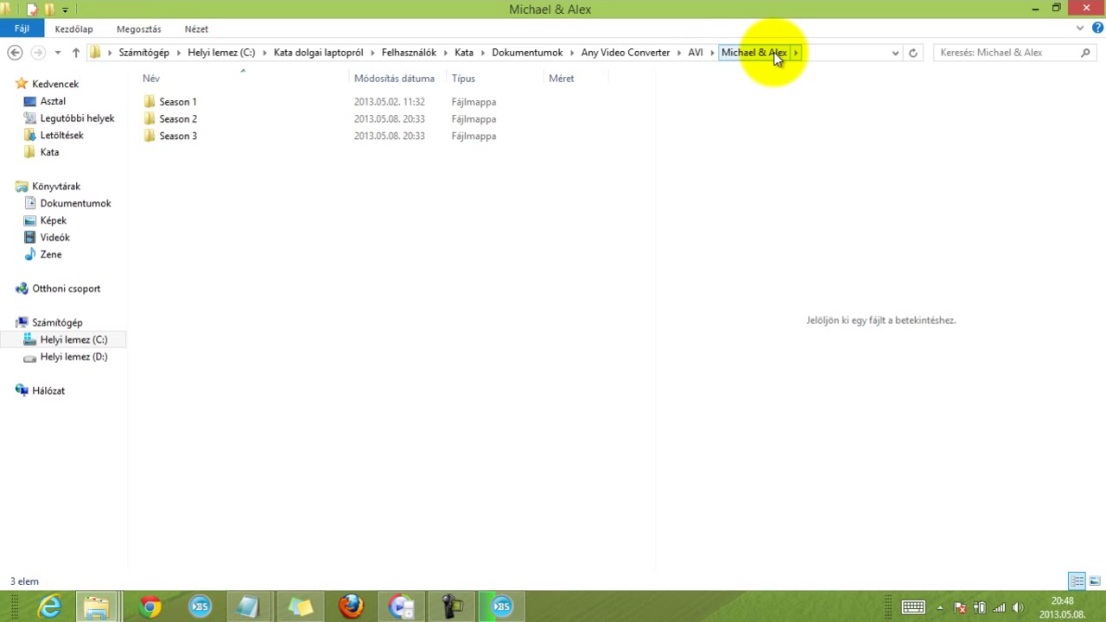
{"action": "double_click", "coordinate": [220, 105]}
{"action": "left_click_drag", "start_coordinate": [651, 92], "coordinate": [646, 346]}
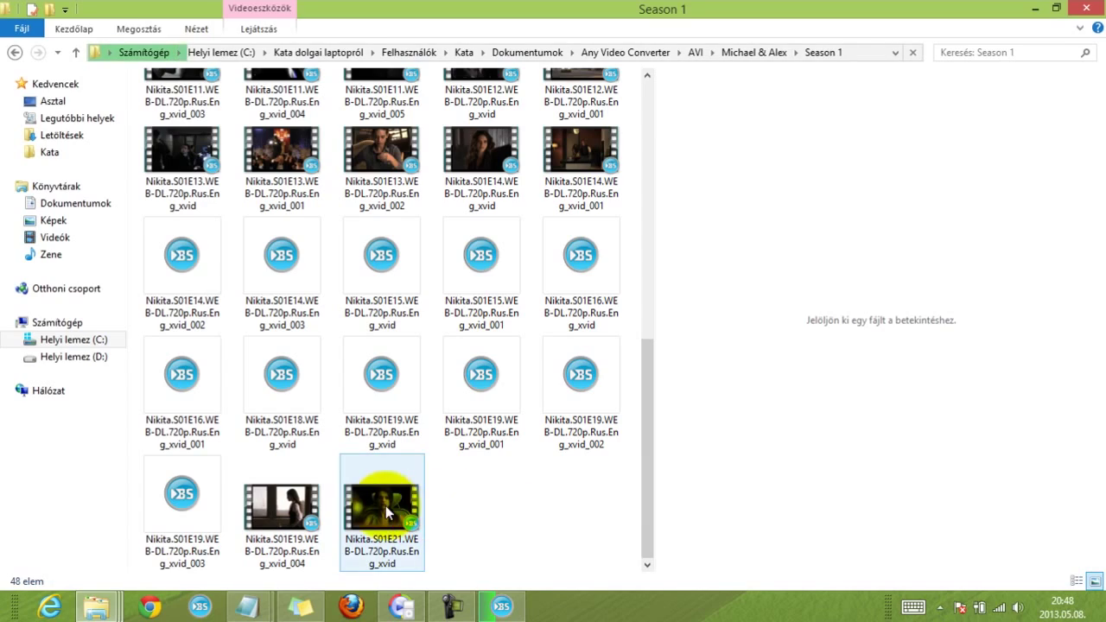
{"action": "left_click", "coordinate": [385, 505]}
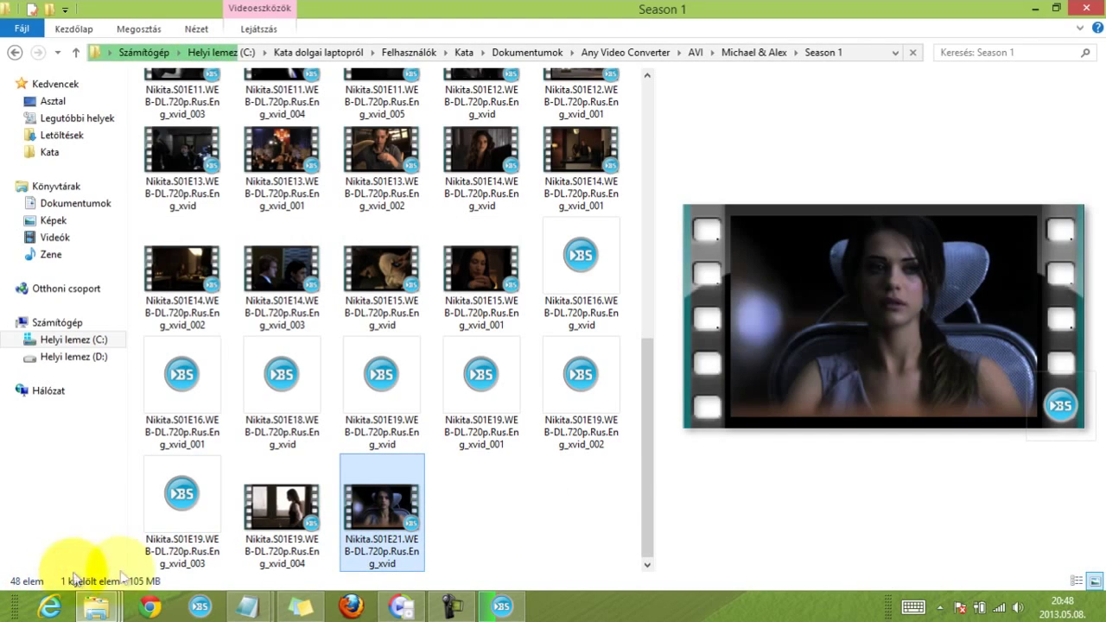
{"action": "left_click_drag", "start_coordinate": [647, 439], "coordinate": [656, 95]}
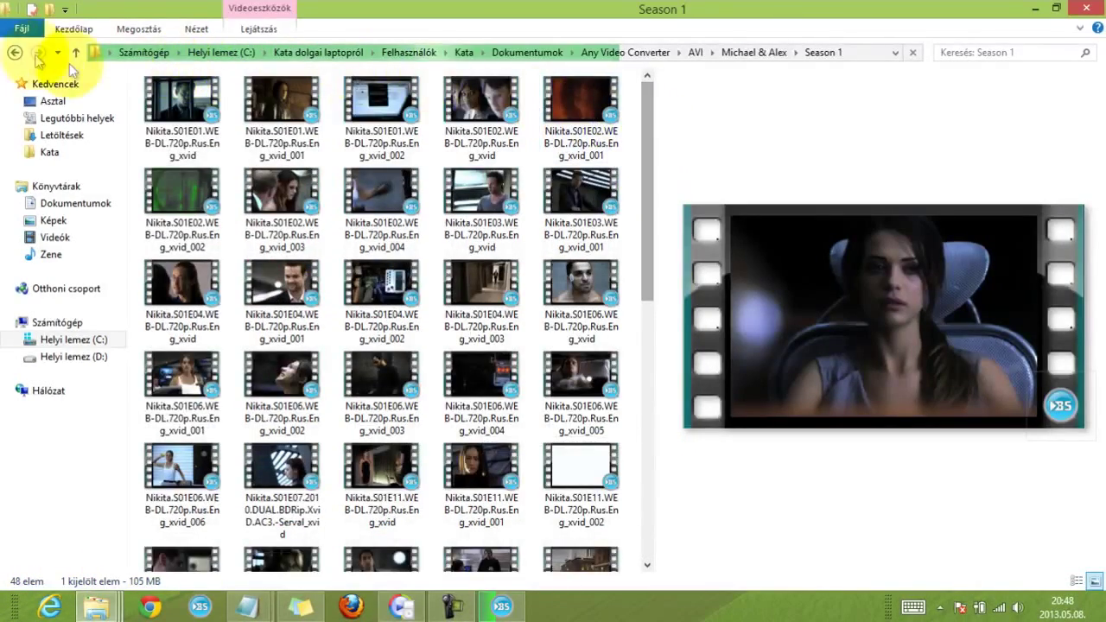
{"action": "key", "text": "alt+Left"}
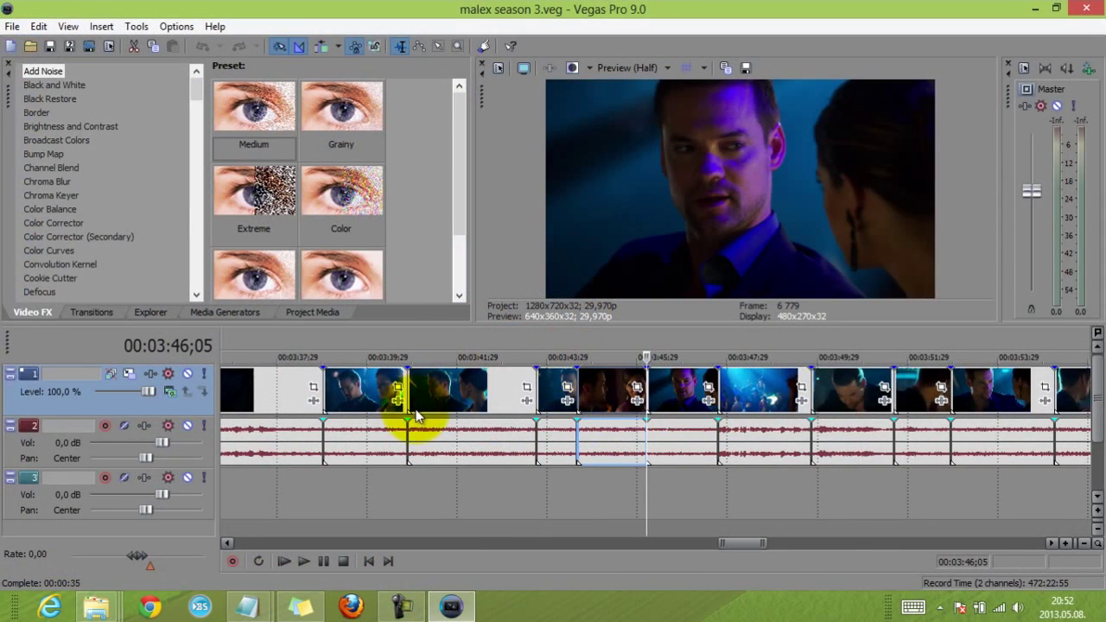
Step through the timeline clips, playing from each to check where camera angles change
{"action": "left_click", "coordinate": [413, 389]}
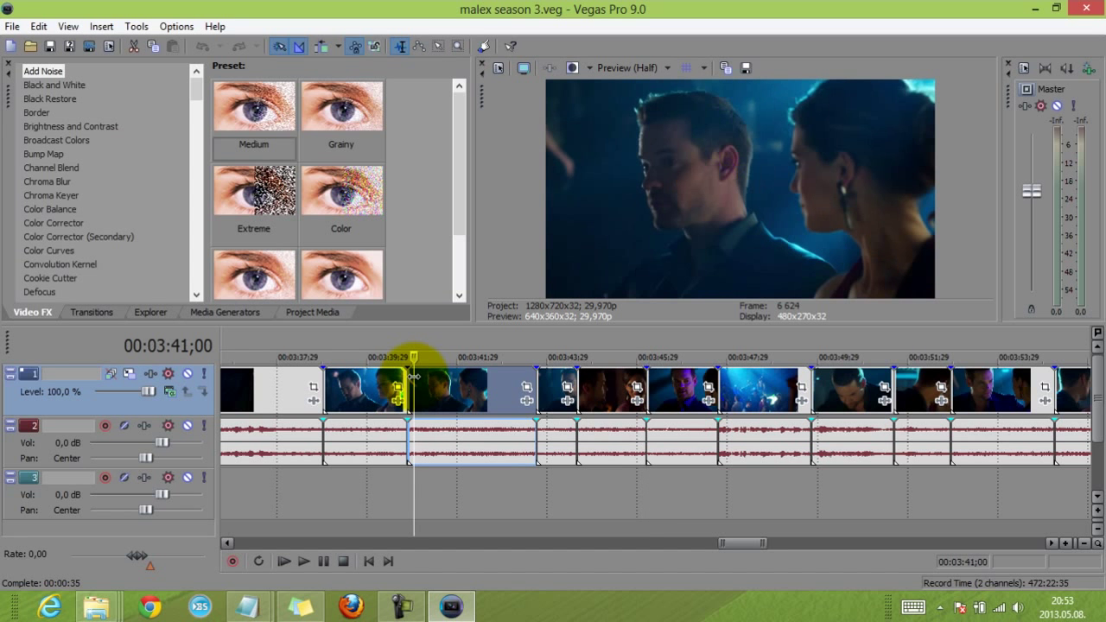
{"action": "left_click", "coordinate": [536, 373]}
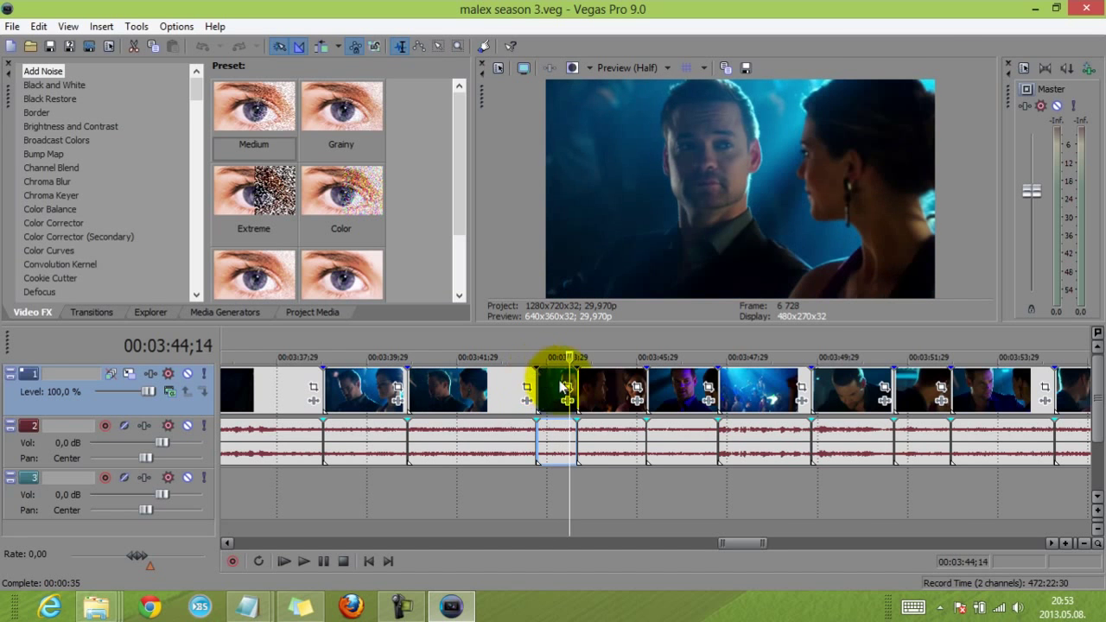
{"action": "scroll", "coordinate": [714, 436], "scroll_direction": "up", "scroll_amount": 2}
{"action": "scroll", "coordinate": [712, 431], "scroll_direction": "up", "scroll_amount": 6}
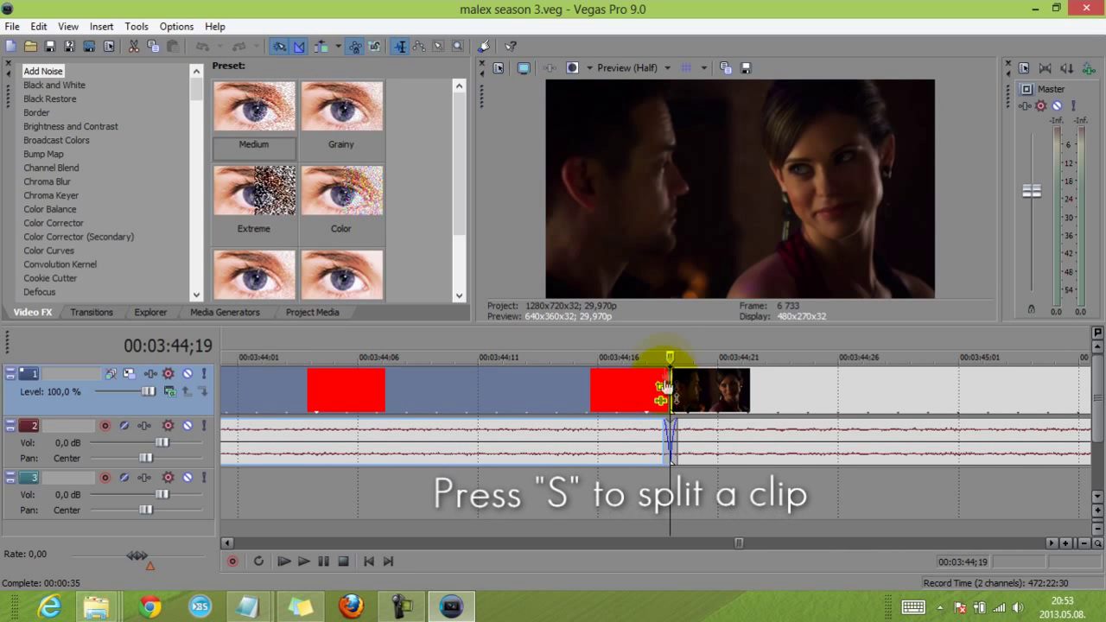
{"action": "scroll", "coordinate": [665, 395], "scroll_direction": "down", "scroll_amount": 5}
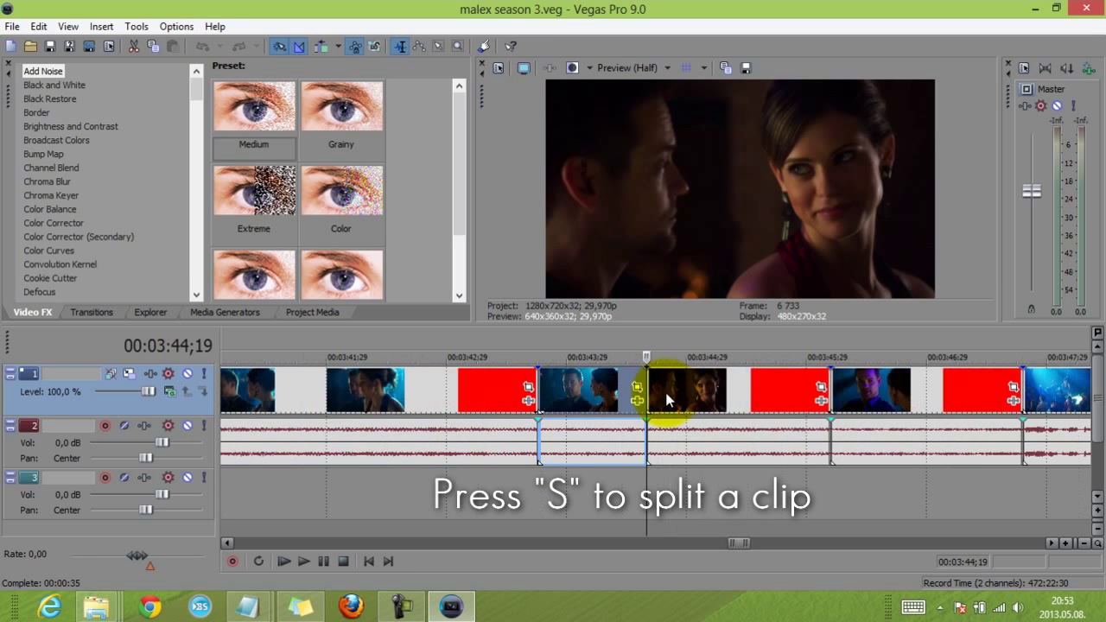
{"action": "left_click", "coordinate": [804, 393]}
{"action": "key", "text": "space"}
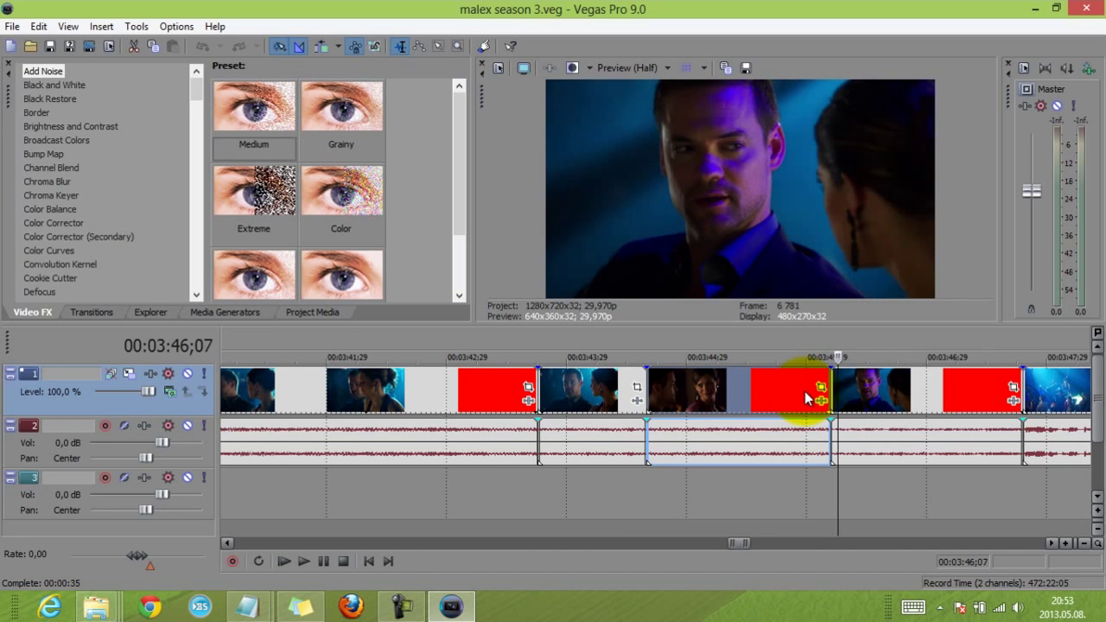
{"action": "scroll", "coordinate": [599, 376], "scroll_direction": "down", "scroll_amount": 2}
{"action": "left_click", "coordinate": [599, 376]}
{"action": "key", "text": "space"}
{"action": "key", "text": "space"}
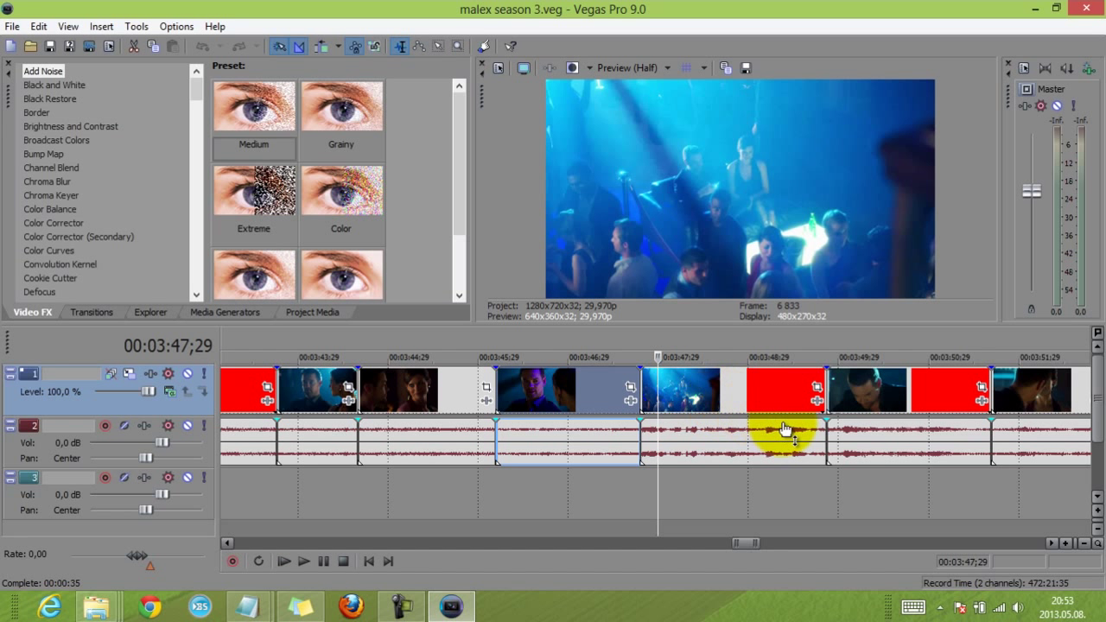
Select the club-scene clip, place the playhead inside it, and add another clip to the selection
{"action": "left_click", "coordinate": [609, 393]}
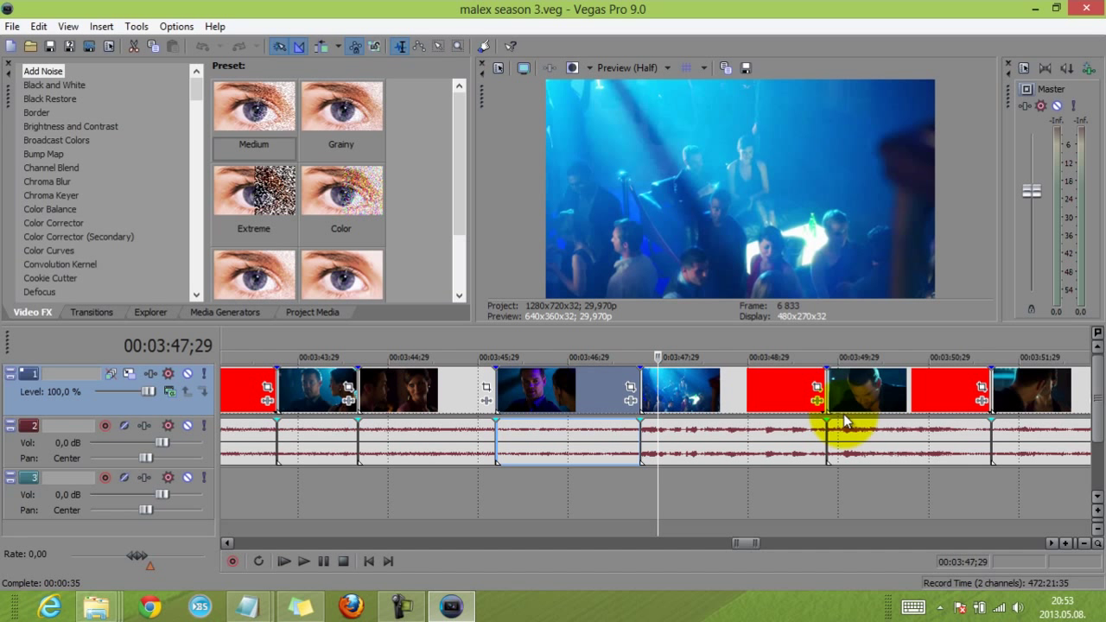
{"action": "left_click", "coordinate": [540, 398]}
{"action": "left_click", "coordinate": [567, 393]}
{"action": "scroll", "coordinate": [587, 393], "scroll_direction": "down", "scroll_amount": 2}
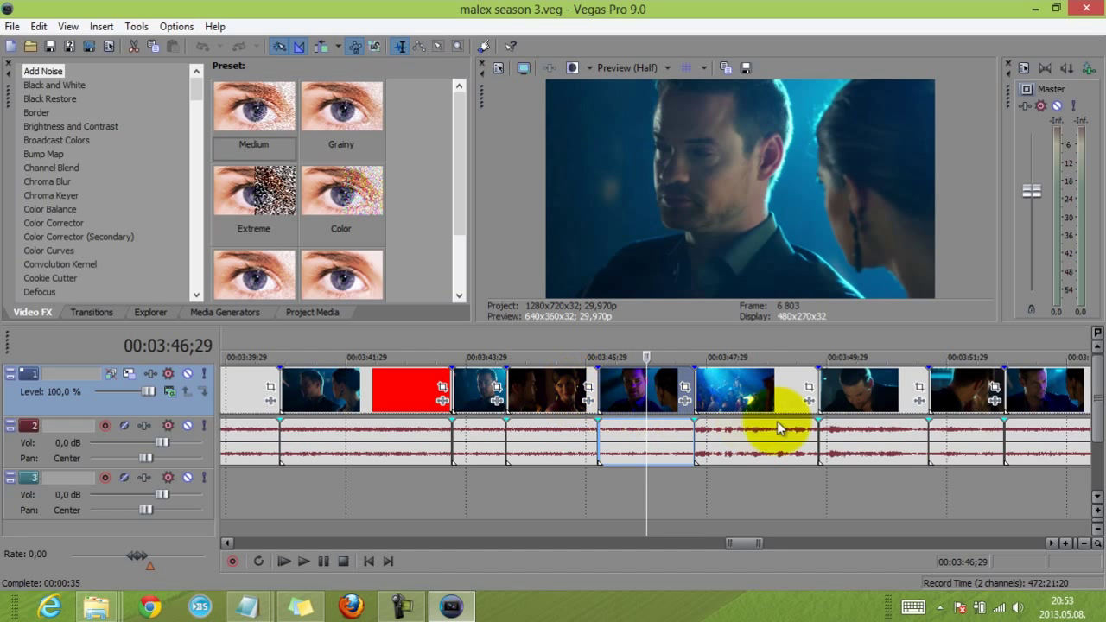
{"action": "left_click", "coordinate": [967, 382], "text": "ctrl"}
Copy the selected camera-angle clips and launch a second Vegas Pro 9.0 window
{"action": "scroll", "coordinate": [946, 420], "scroll_direction": "down", "scroll_amount": 2}
{"action": "left_click", "coordinate": [1025, 404], "text": "ctrl"}
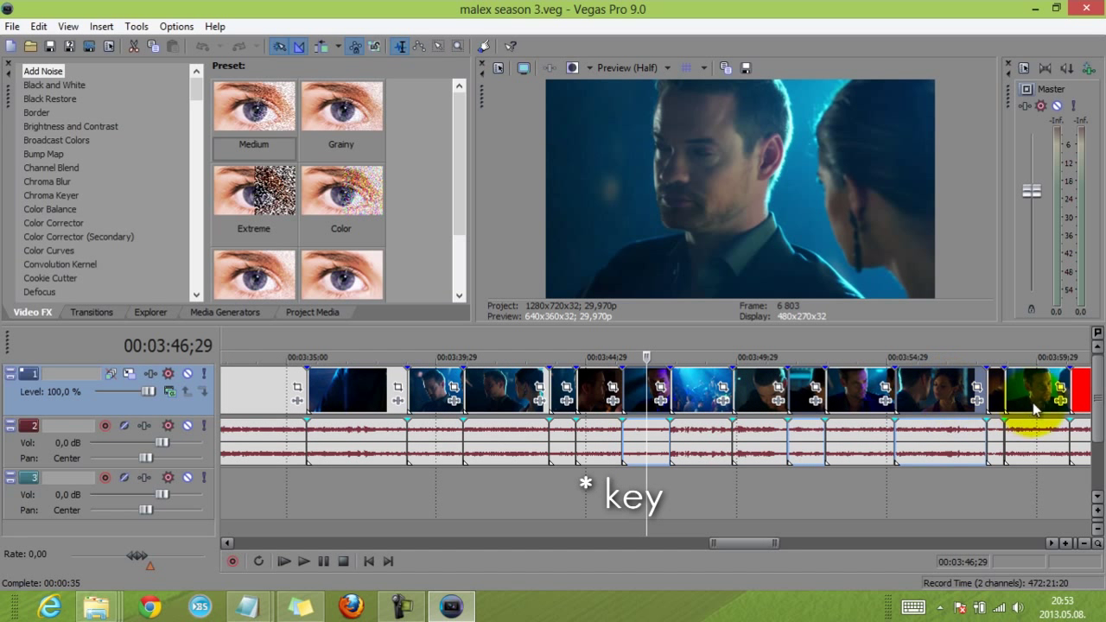
{"action": "left_click", "coordinate": [947, 401], "text": "ctrl"}
{"action": "right_click", "coordinate": [940, 385]}
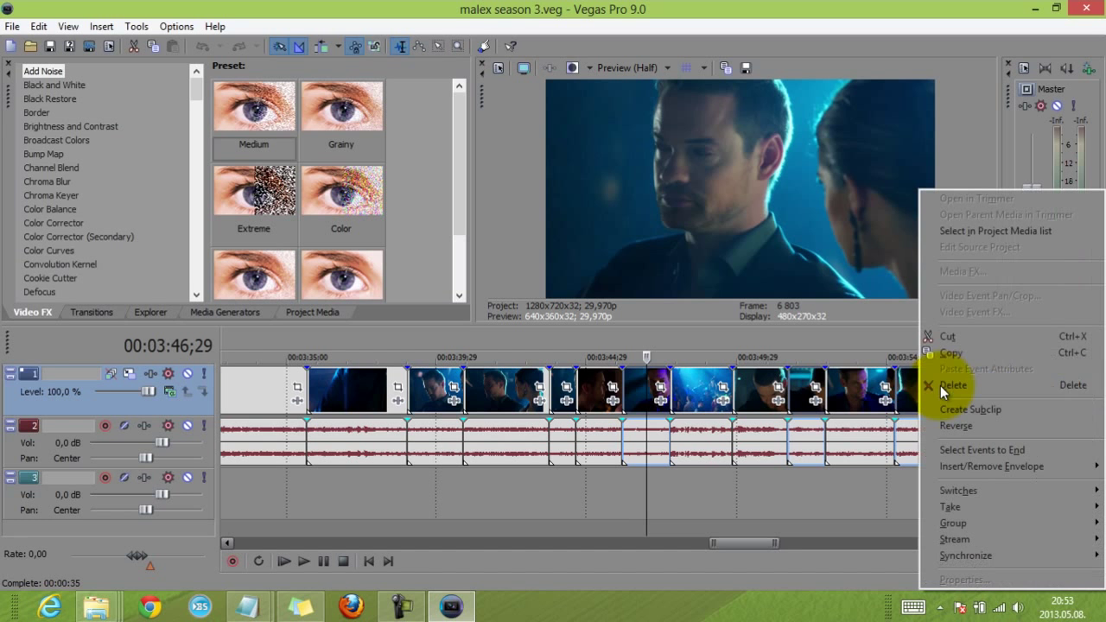
{"action": "left_click", "coordinate": [945, 353]}
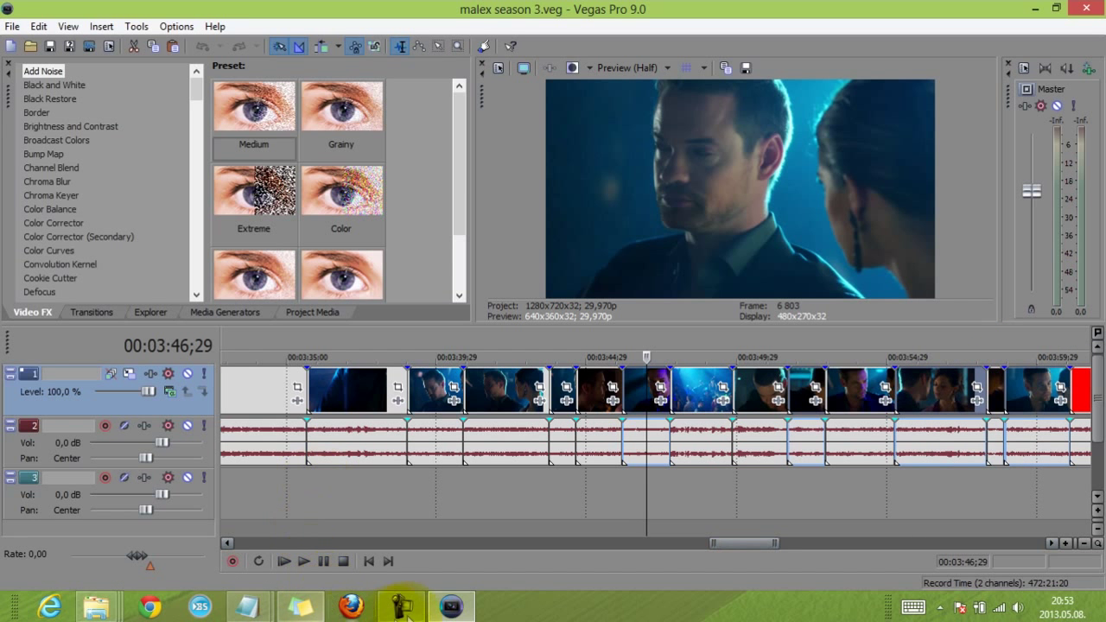
{"action": "right_click", "coordinate": [451, 606]}
{"action": "left_click", "coordinate": [446, 527]}
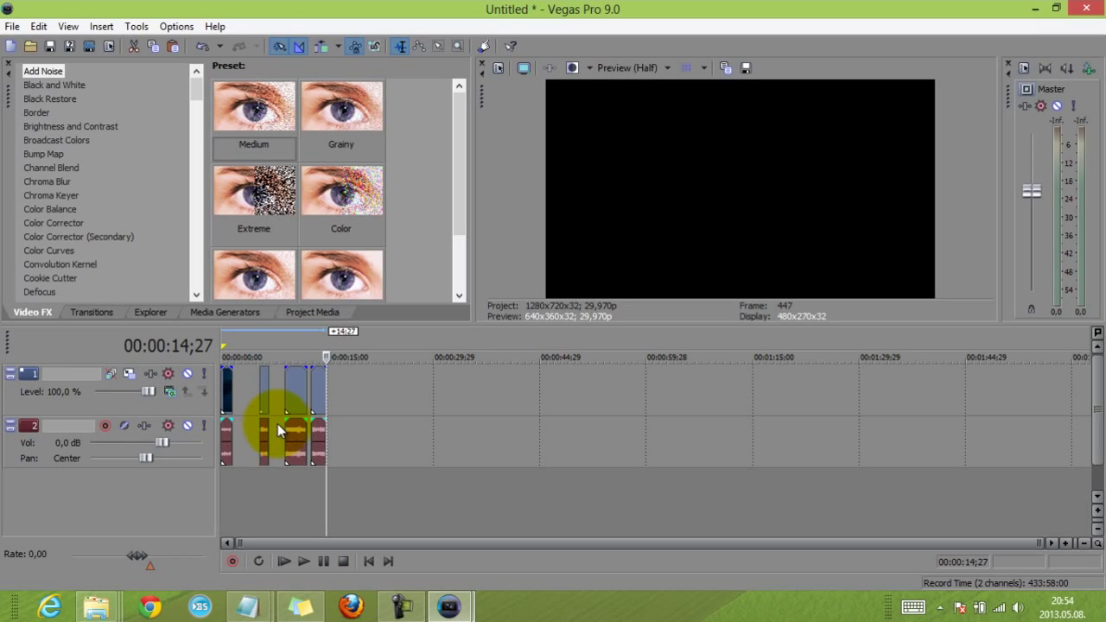
Play from the second pasted clip into the third, then stop playback
{"action": "scroll", "coordinate": [358, 393], "scroll_direction": "up", "scroll_amount": 3}
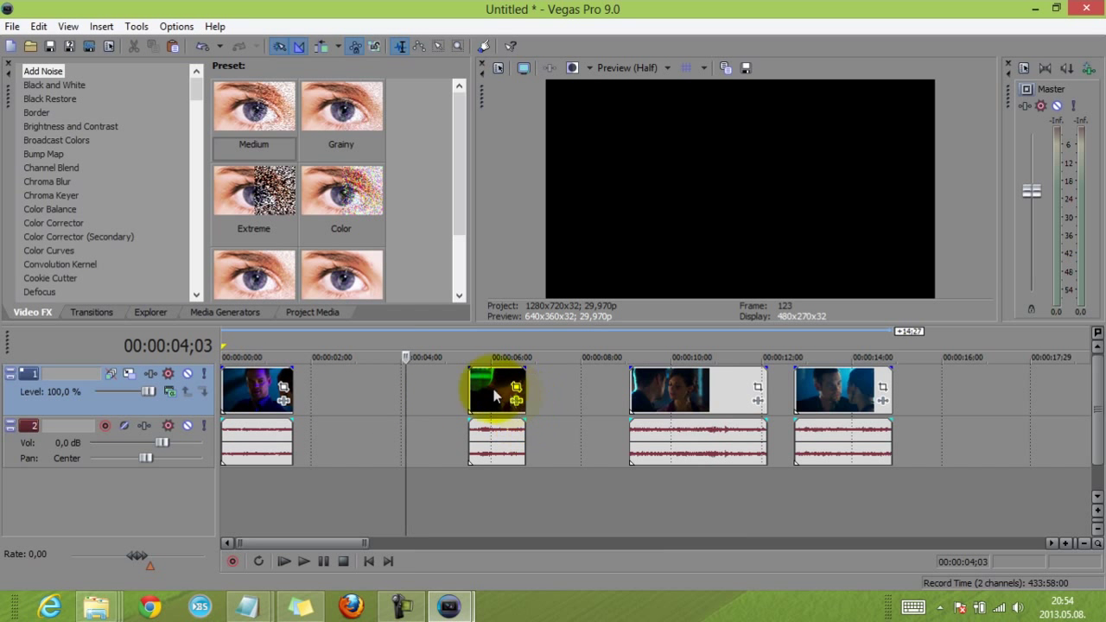
{"action": "left_click", "coordinate": [469, 388]}
{"action": "key", "text": "space"}
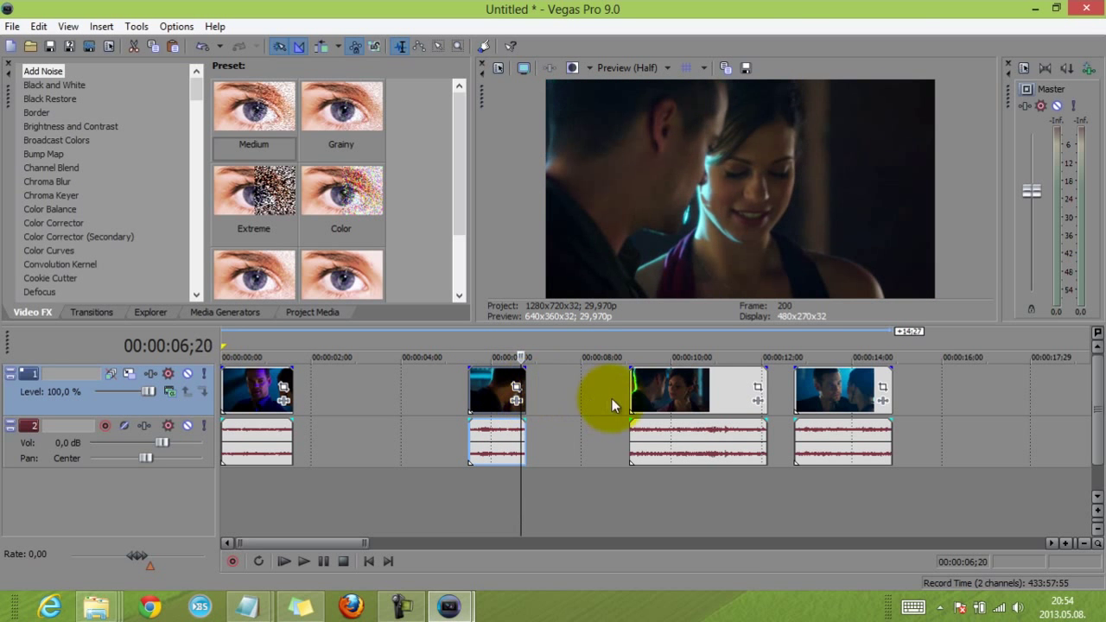
{"action": "left_click", "coordinate": [630, 387]}
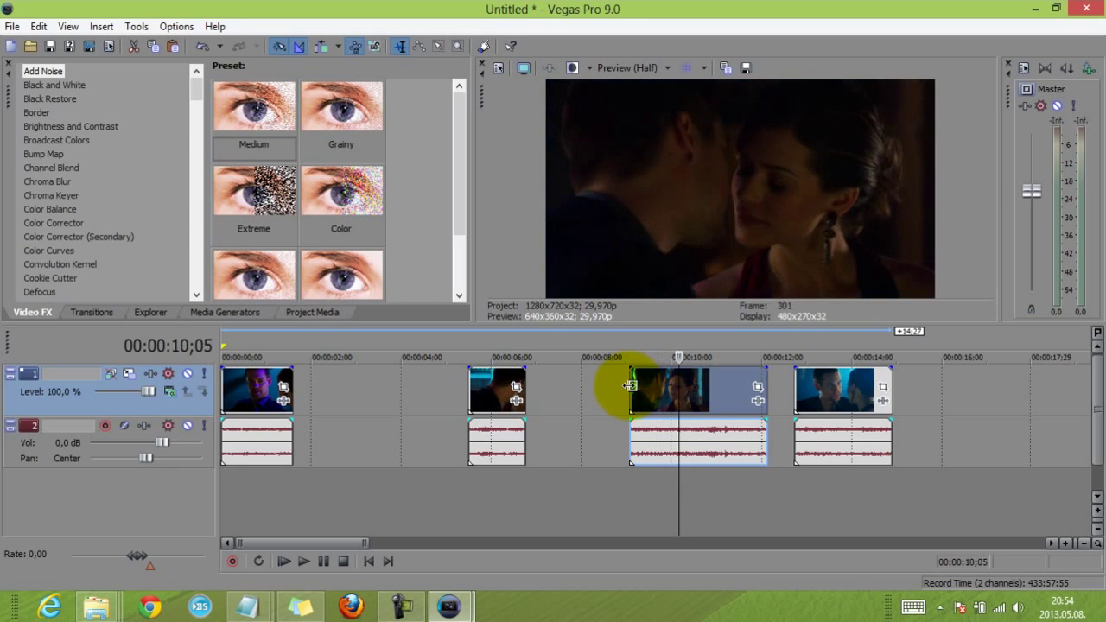
{"action": "key", "text": "space"}
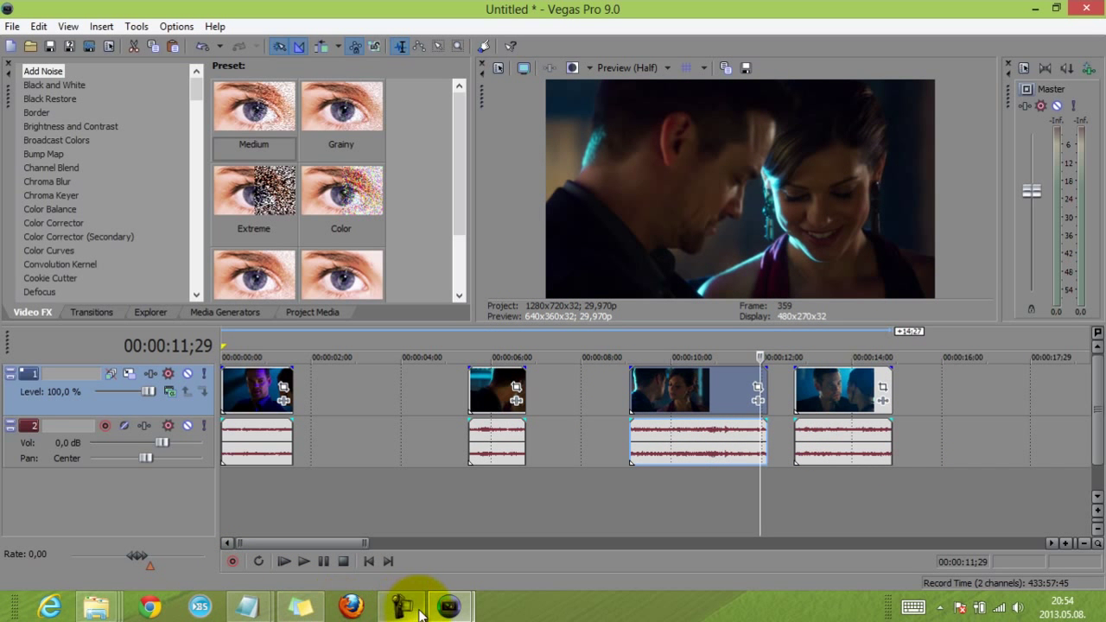
{"action": "mouse_move", "coordinate": [447, 609]}
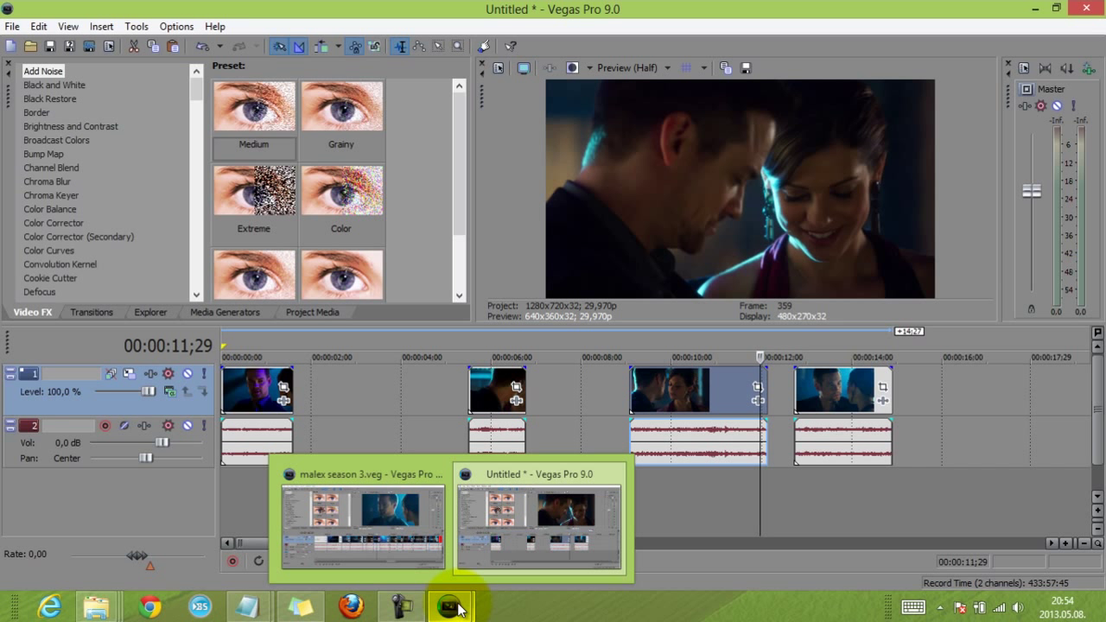